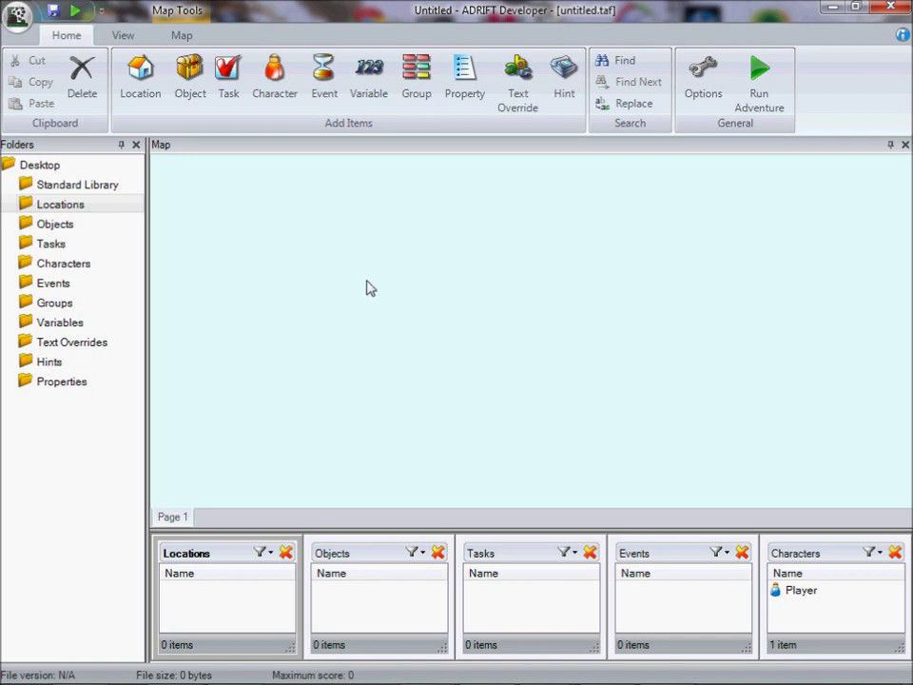
# - Add a new location named Livingroom in the upper-left area of the map
pyautogui.doubleClick(331, 213)
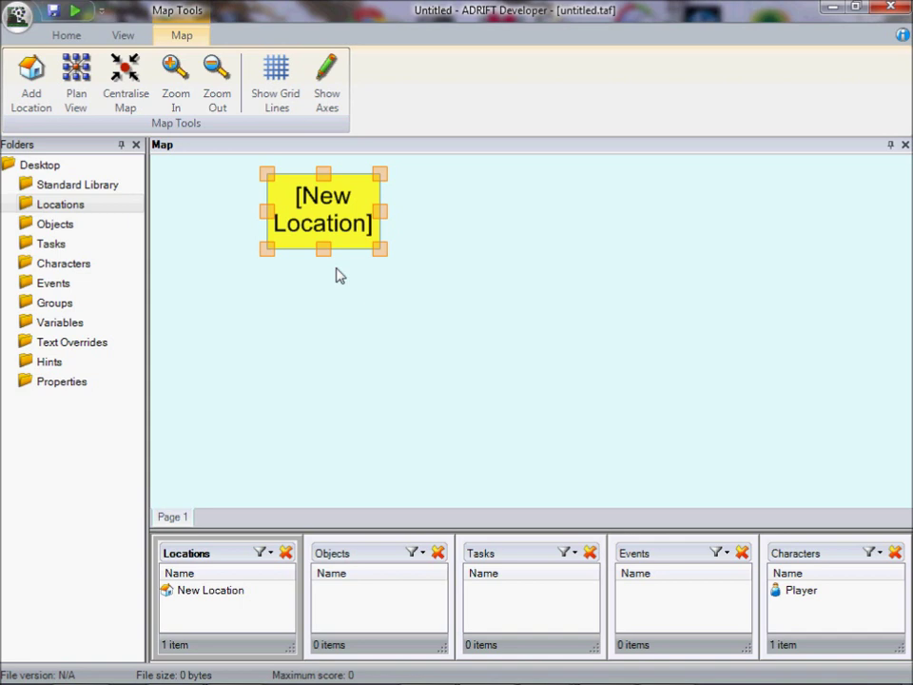
pyautogui.write('Livingroom')
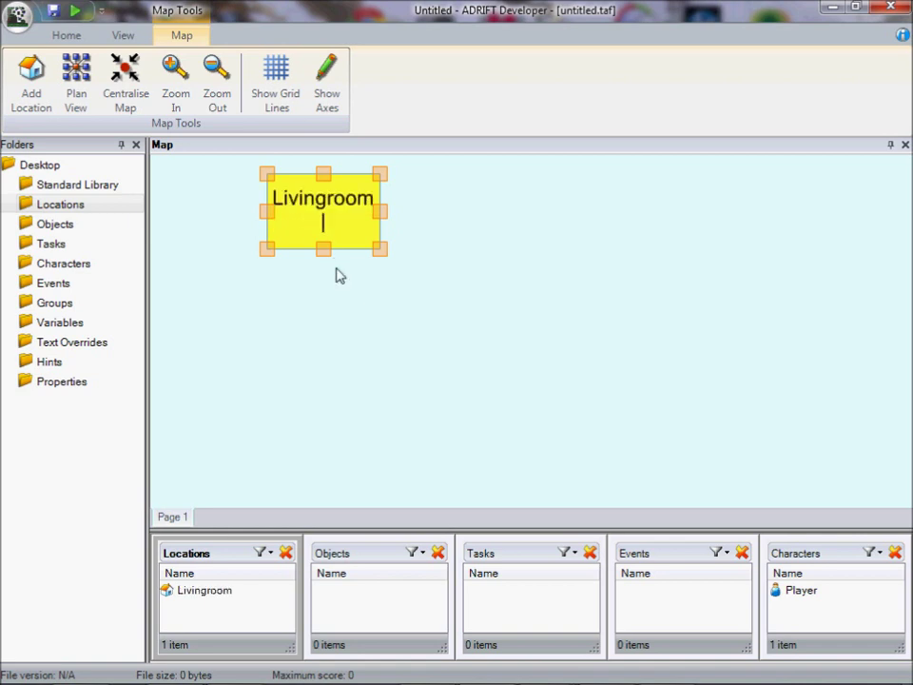
pyautogui.press('Tab')
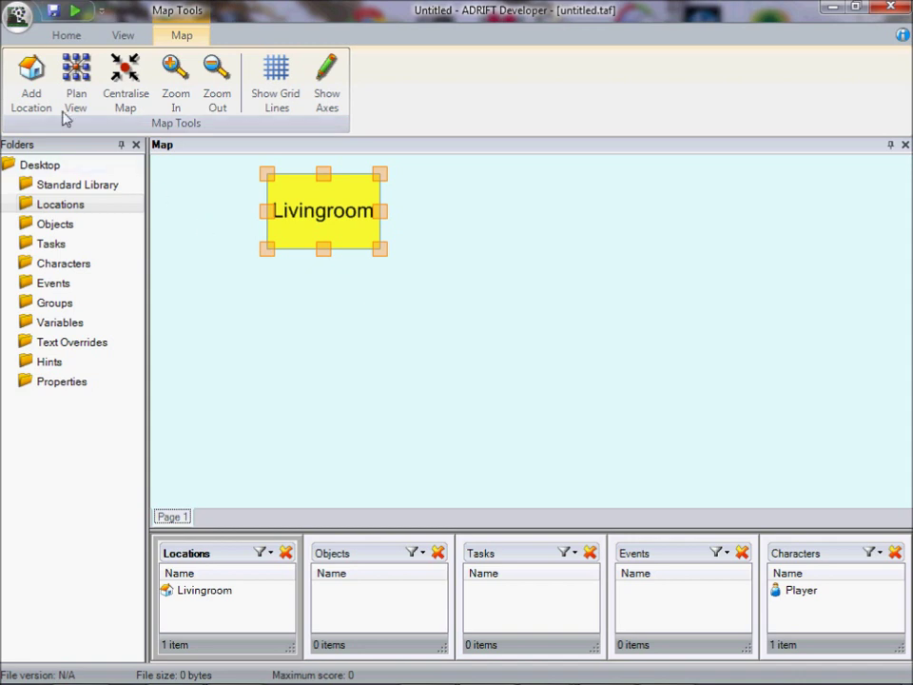
pyautogui.click(286, 379)
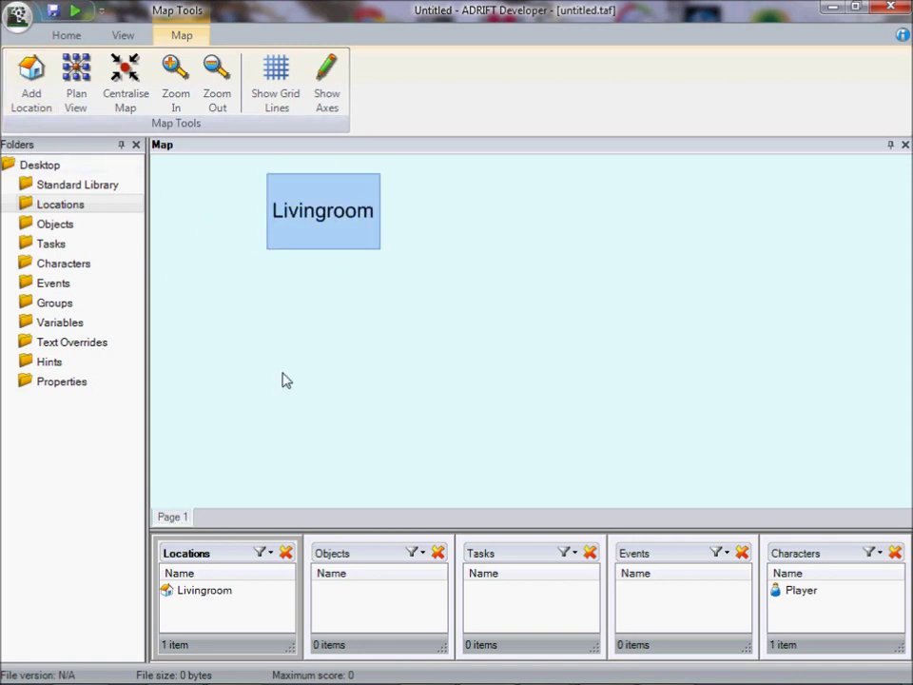
# - Add a location named Hallway near the centre of the map, to the lower right of Livingroom
pyautogui.click(31, 80)
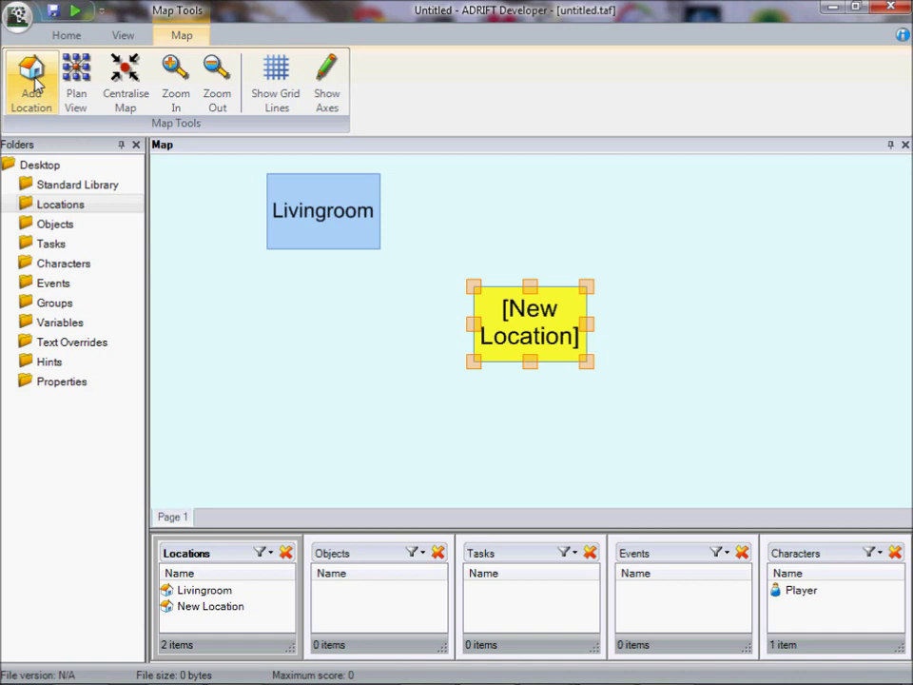
pyautogui.write('Hallway')
pyautogui.press('Return')
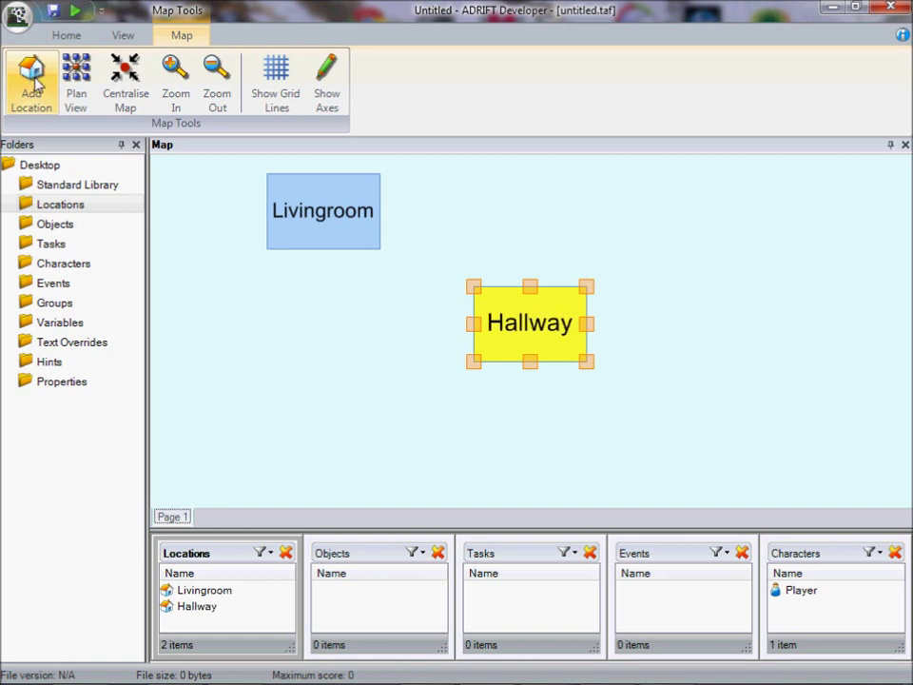
# - Add a location named Kitchen on the map, below Livingroom and to the left of Hallway
pyautogui.click(32, 77)
pyautogui.click(295, 399)
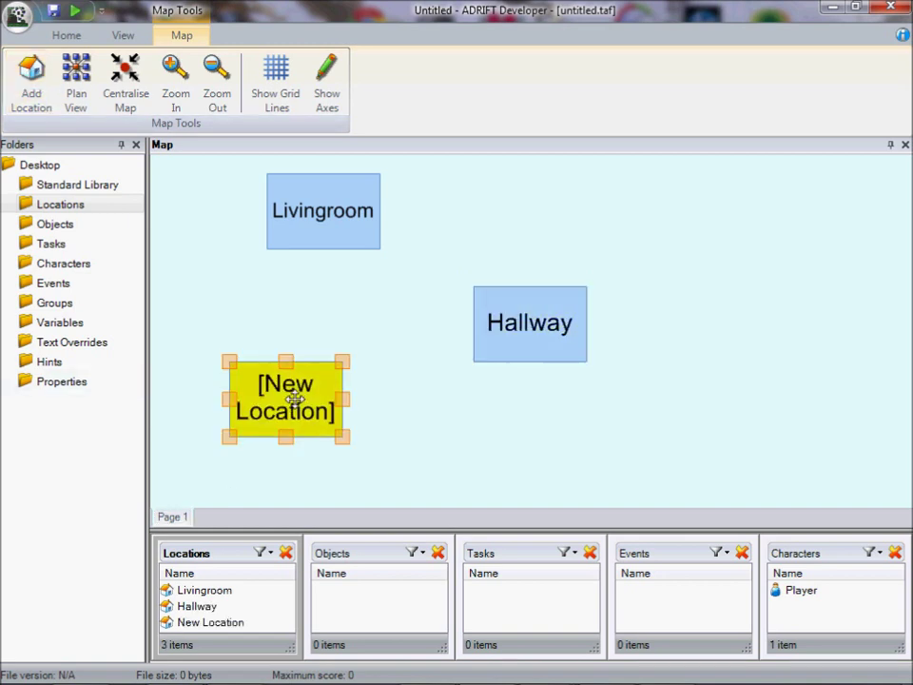
pyautogui.write('Kitchen')
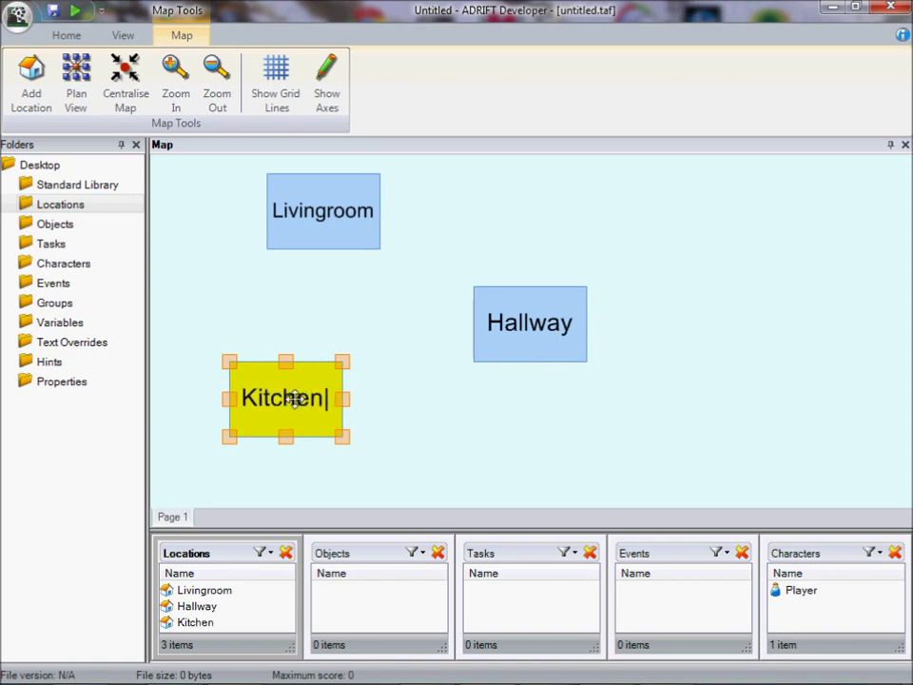
pyautogui.press('Return')
pyautogui.click(516, 424)
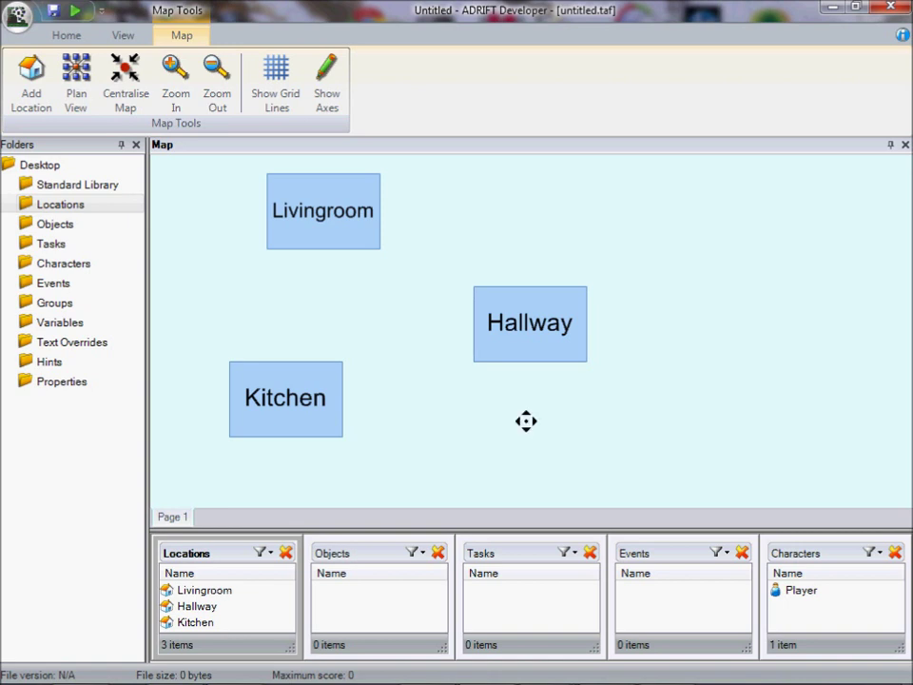
# - Show the axes and grid lines on the map while it is tilted in 3D
pyautogui.moveTo(526, 421); pyautogui.dragTo(405, 318)
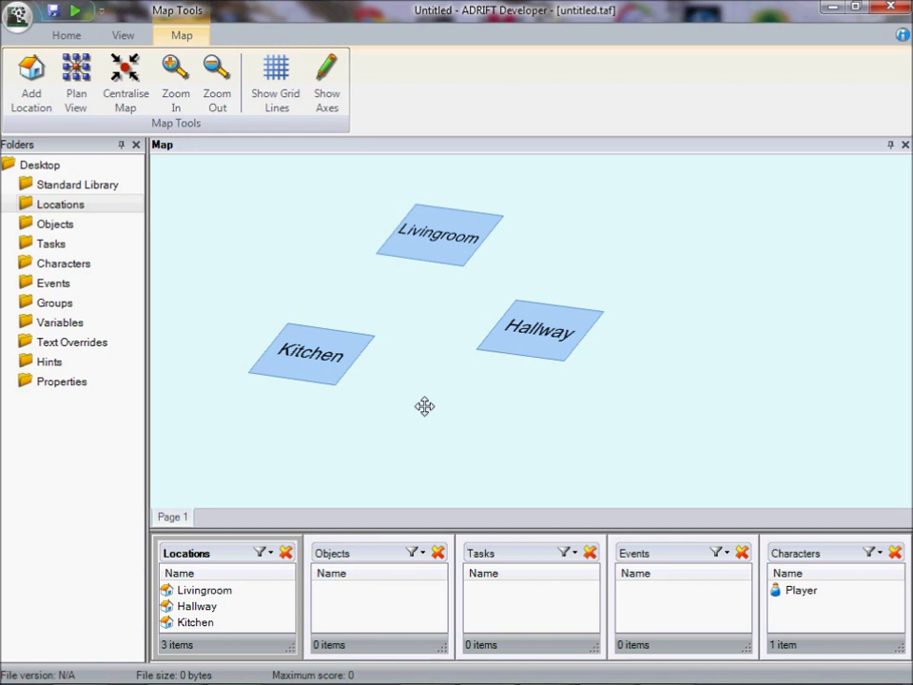
pyautogui.moveTo(425, 406); pyautogui.dragTo(433, 430)
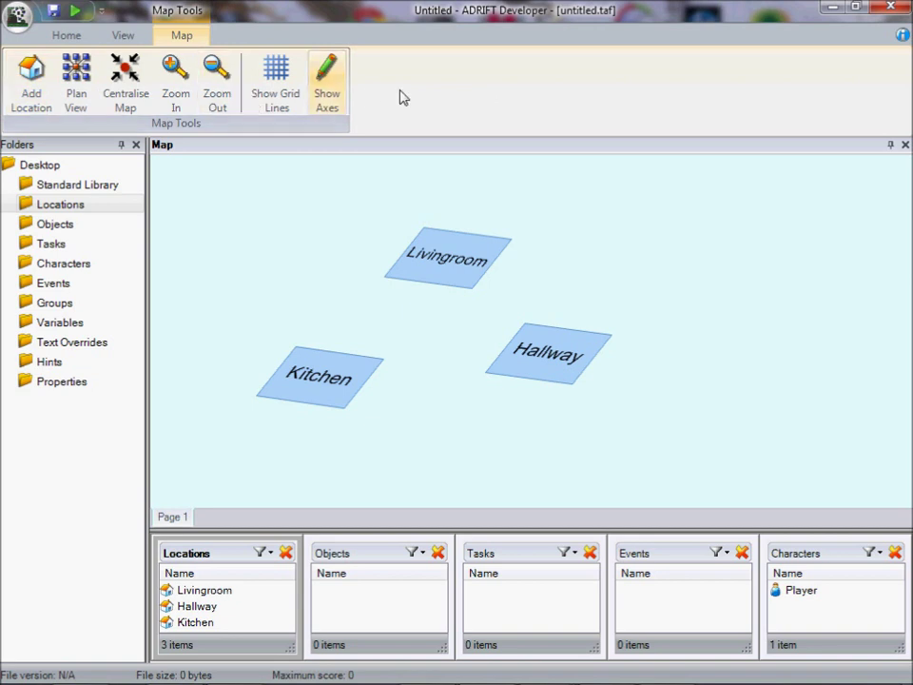
pyautogui.click(397, 603)
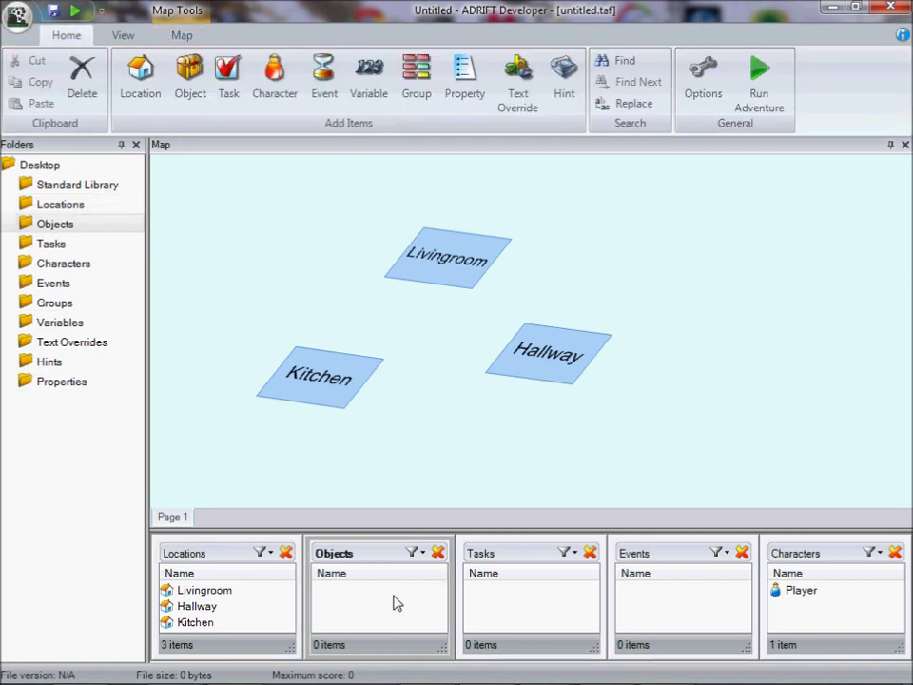
pyautogui.click(427, 357)
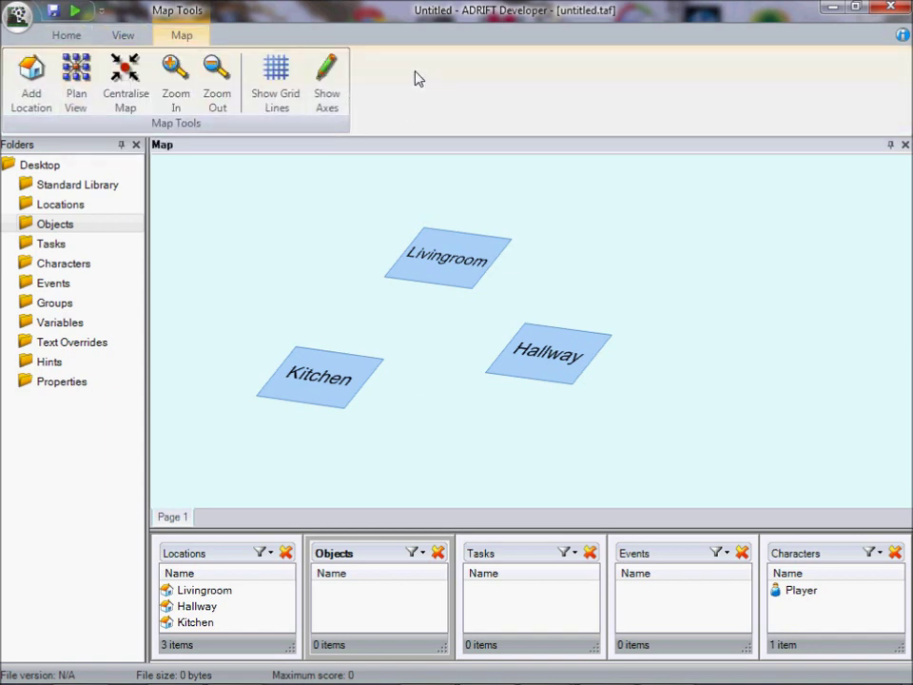
pyautogui.click(325, 82)
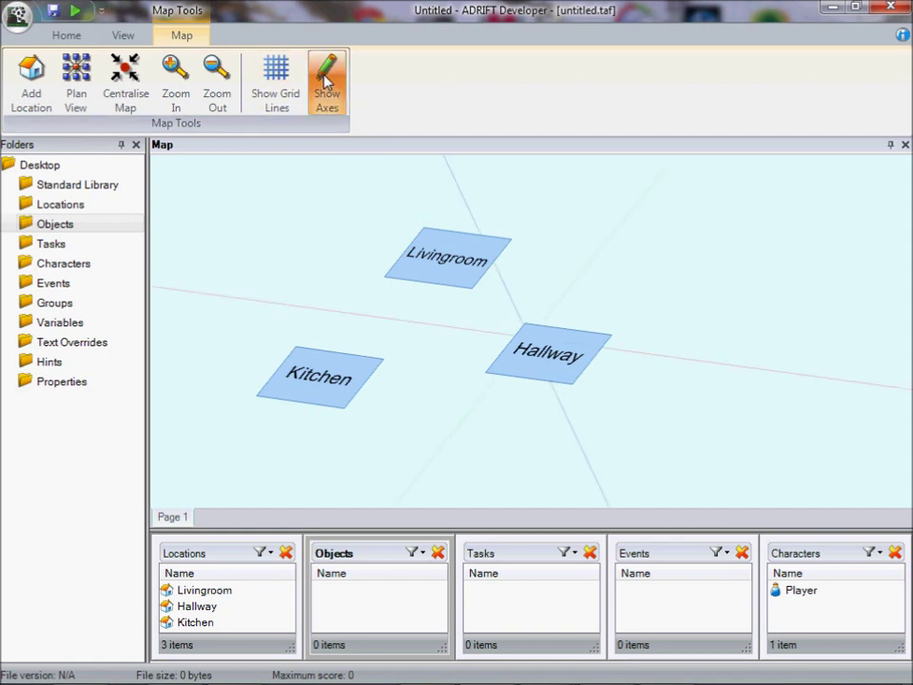
pyautogui.moveTo(473, 447); pyautogui.dragTo(491, 405)
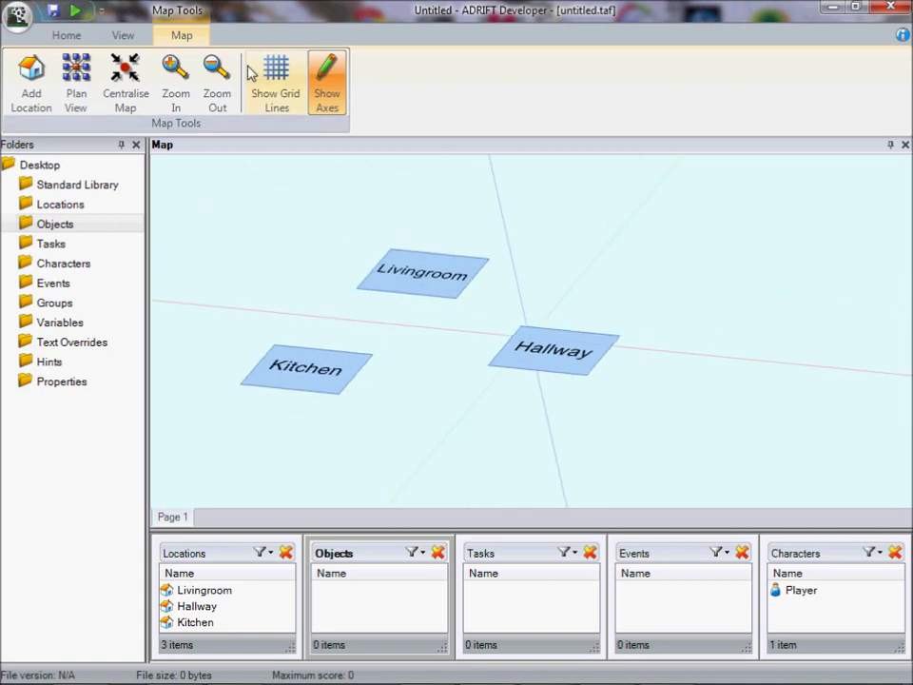
pyautogui.click(276, 76)
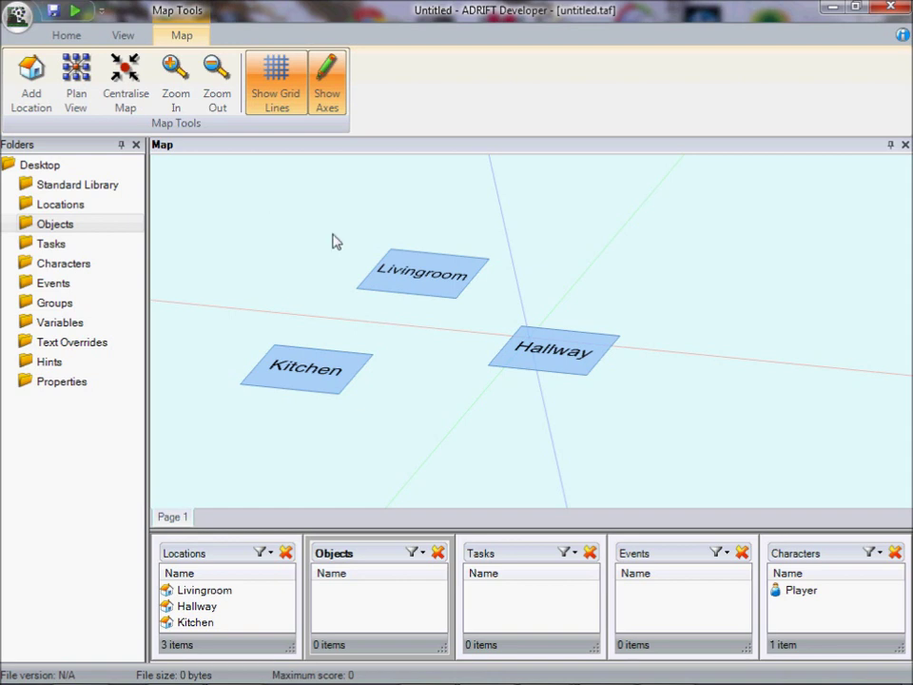
# - Return the tilted map to plan view and centralise it on the three locations
pyautogui.click(428, 274)
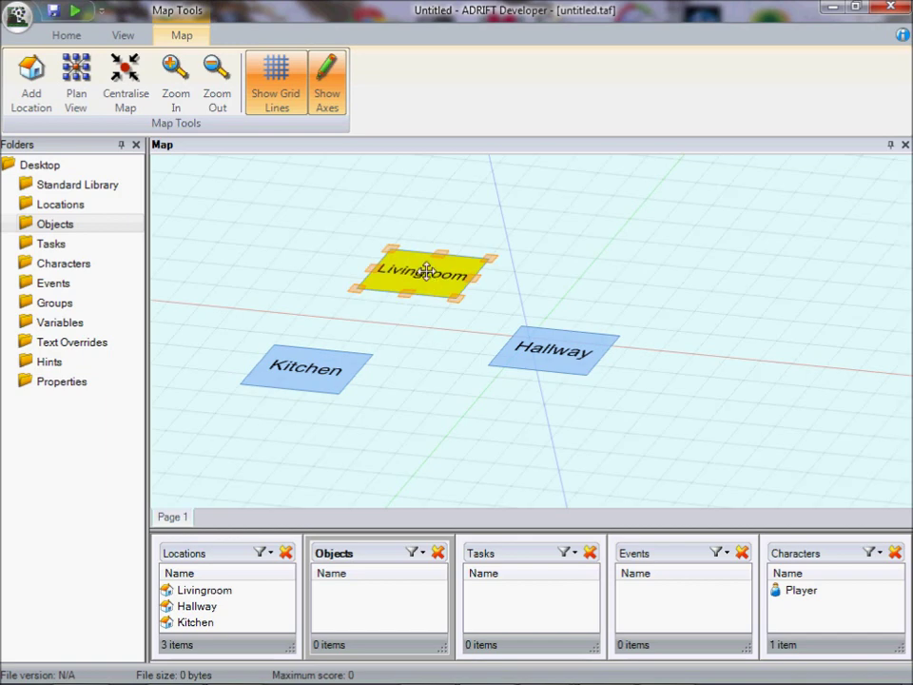
pyautogui.moveTo(428, 274); pyautogui.dragTo(545, 416)
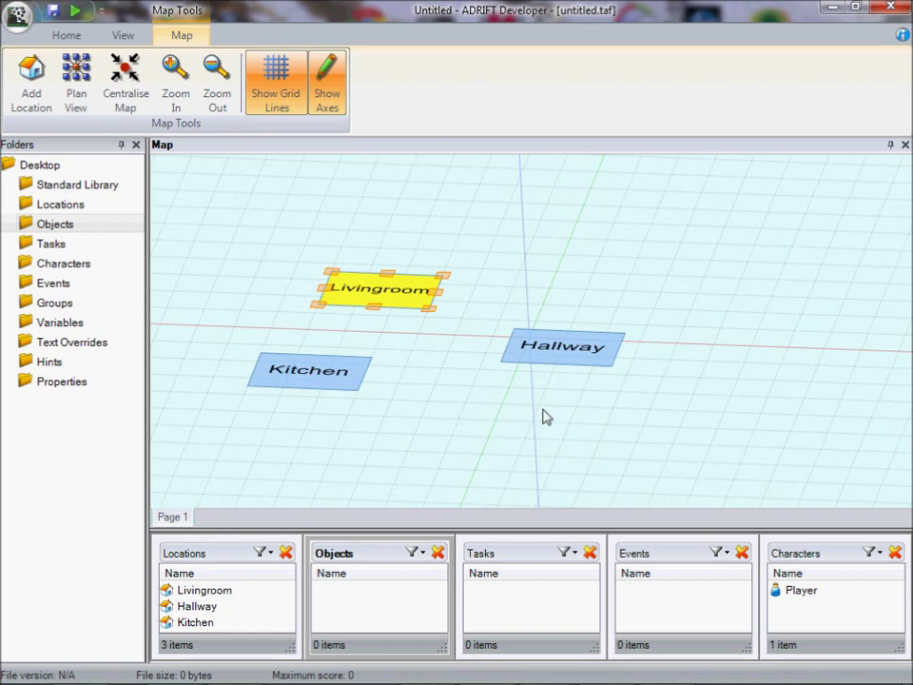
pyautogui.click(76, 80)
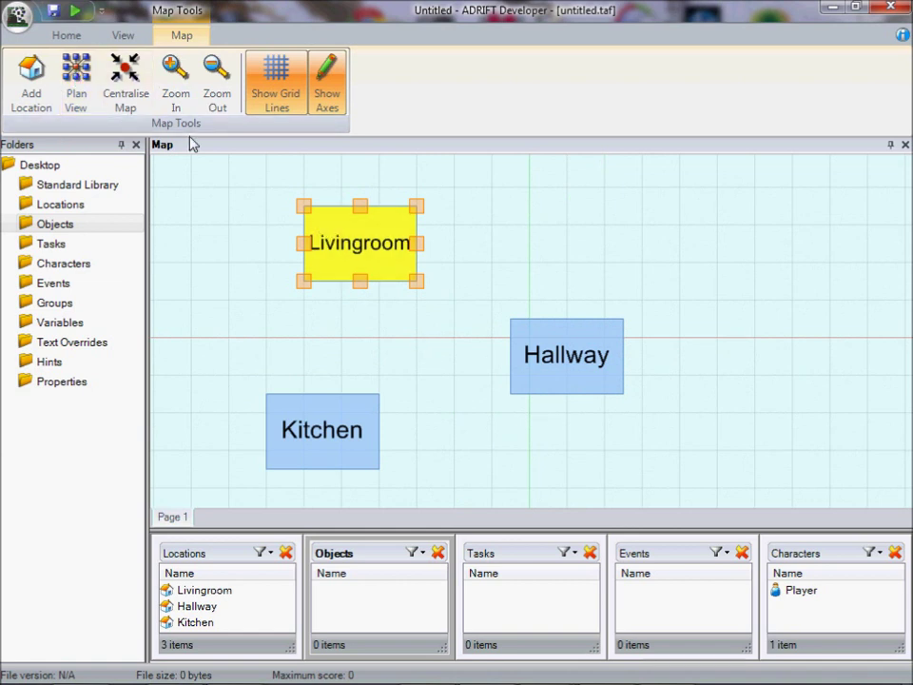
pyautogui.click(127, 95)
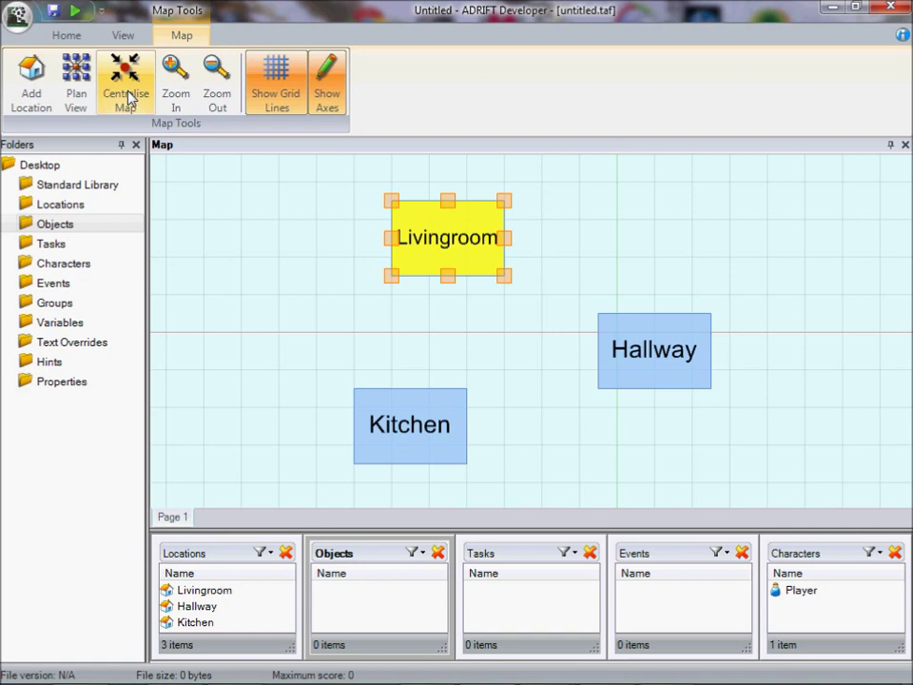
pyautogui.moveTo(260, 273); pyautogui.dragTo(432, 375)
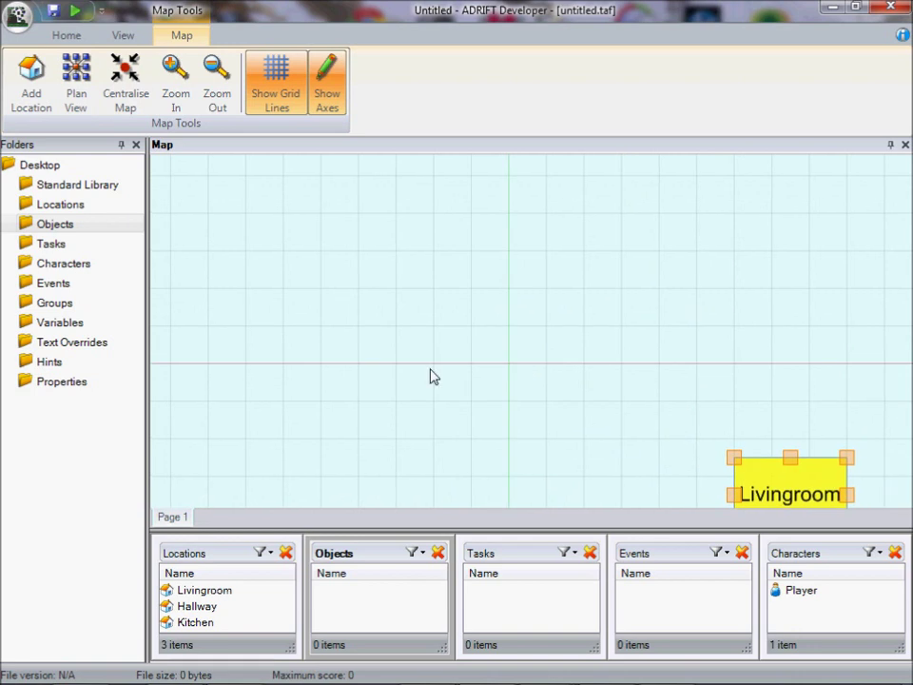
pyautogui.click(122, 81)
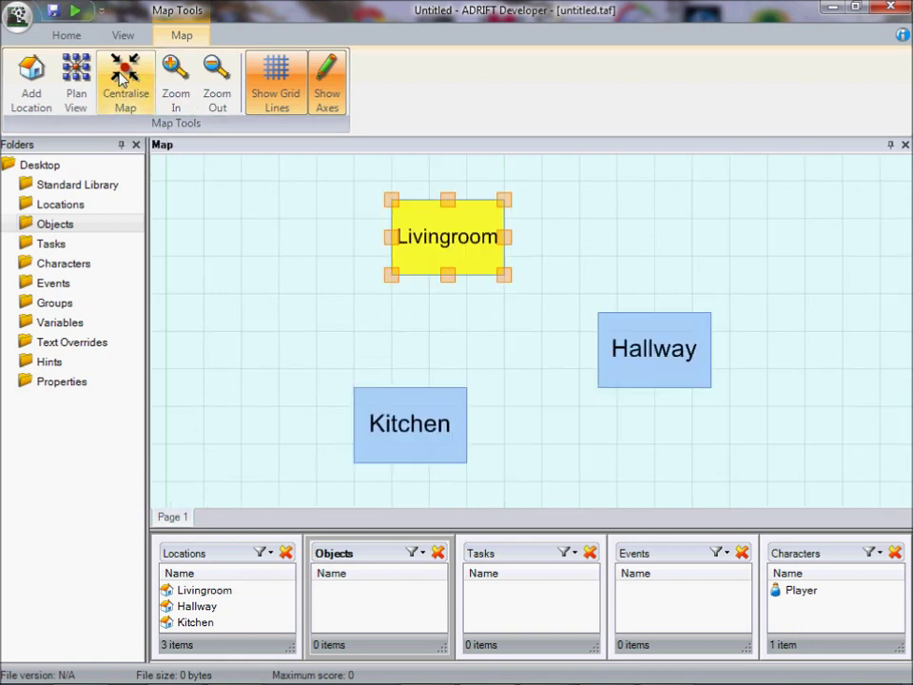
# - Zoom the map in and out around the locations to inspect the layout at different scales
pyautogui.click(174, 95)
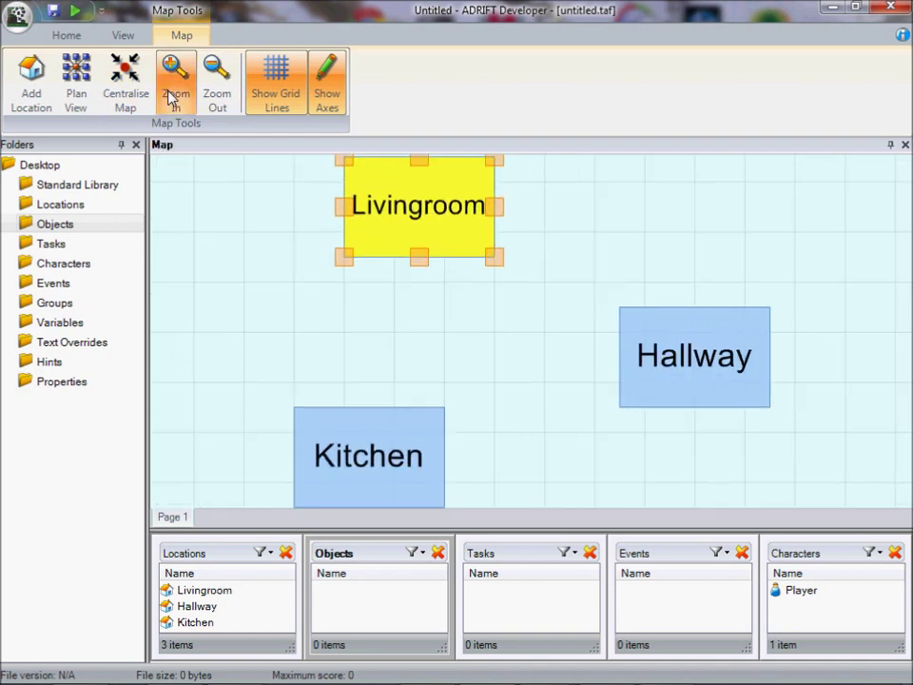
pyautogui.click(217, 95)
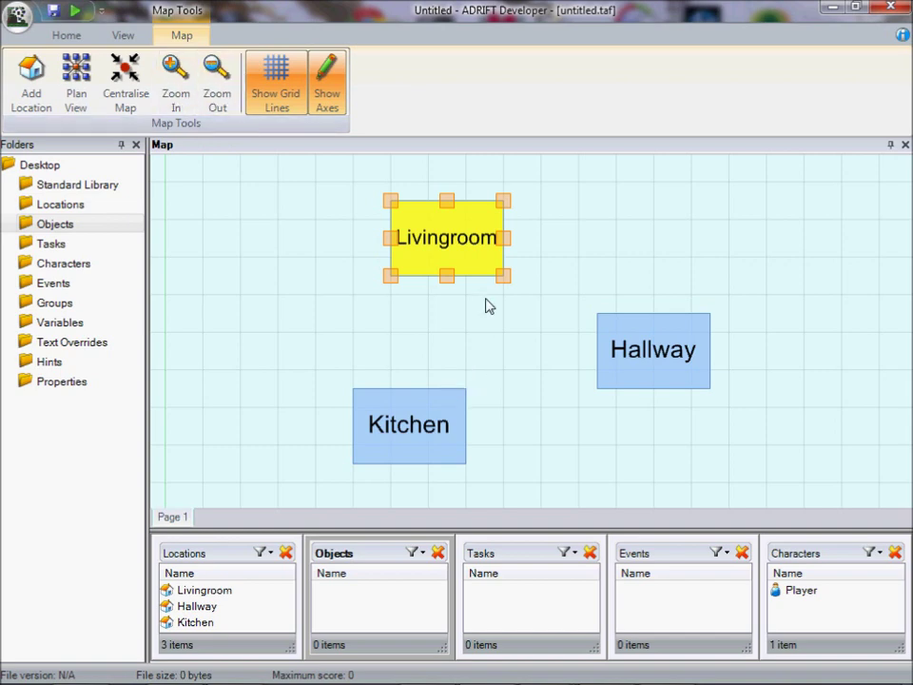
pyautogui.scroll(-5, 483, 315)
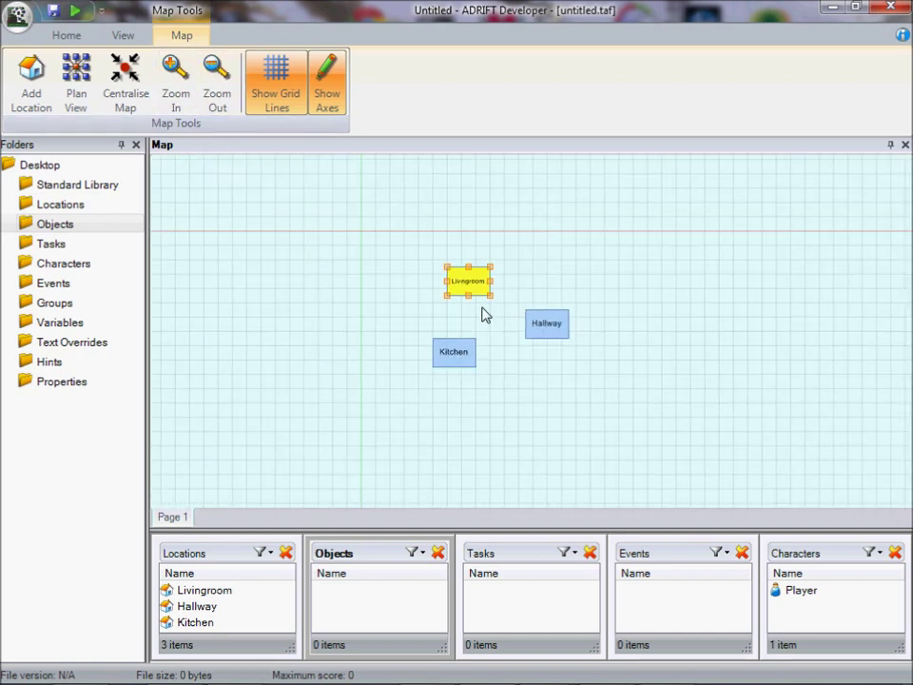
pyautogui.scroll(5, 482, 315)
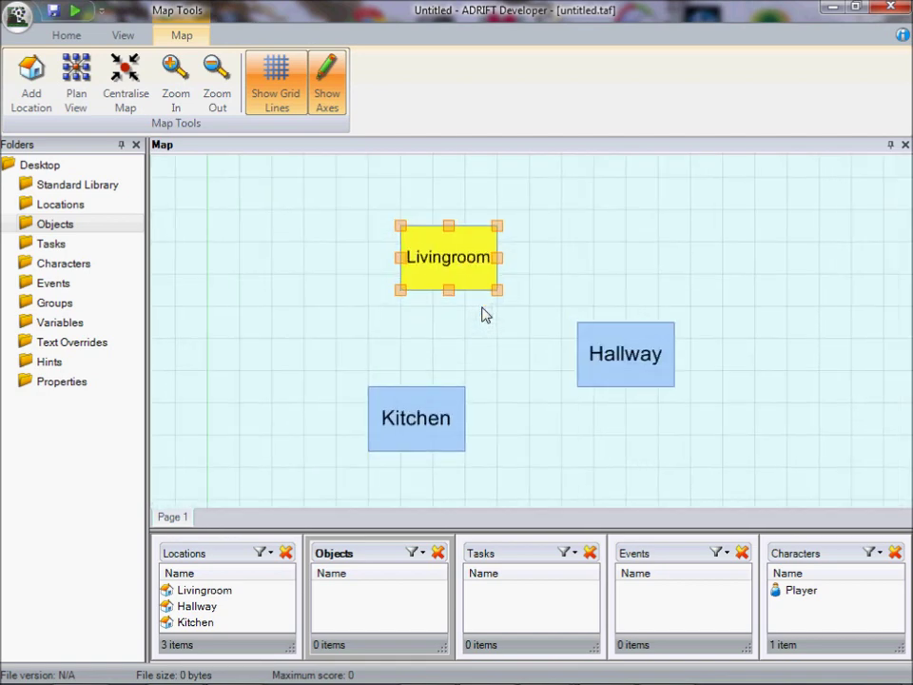
pyautogui.scroll(-1, 482, 315)
# - Select each location on the map in turn, then view the Hallway's location details and close them
pyautogui.click(603, 363)
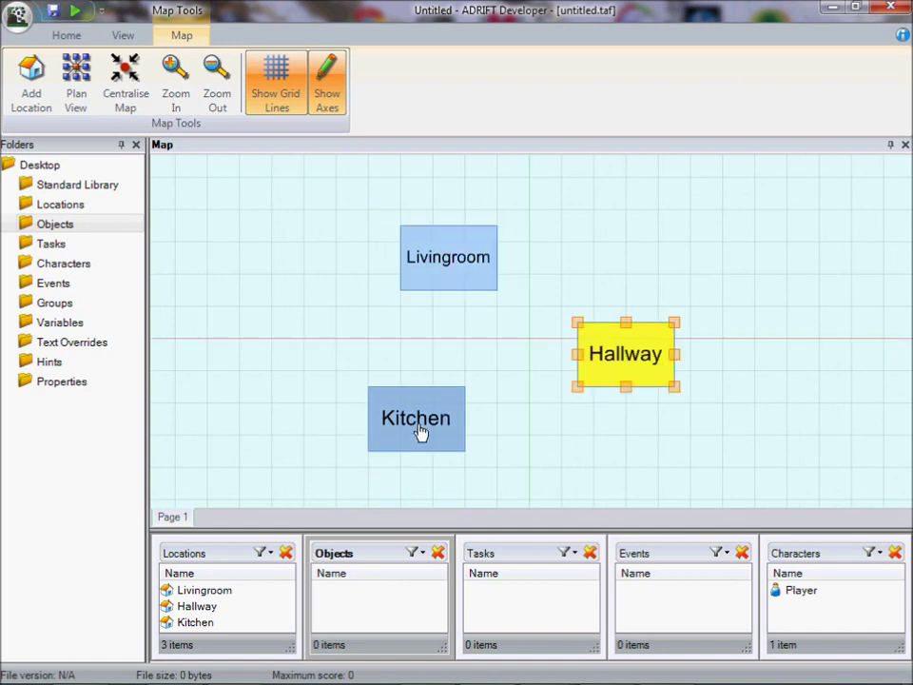
pyautogui.click(420, 433)
pyautogui.click(441, 273)
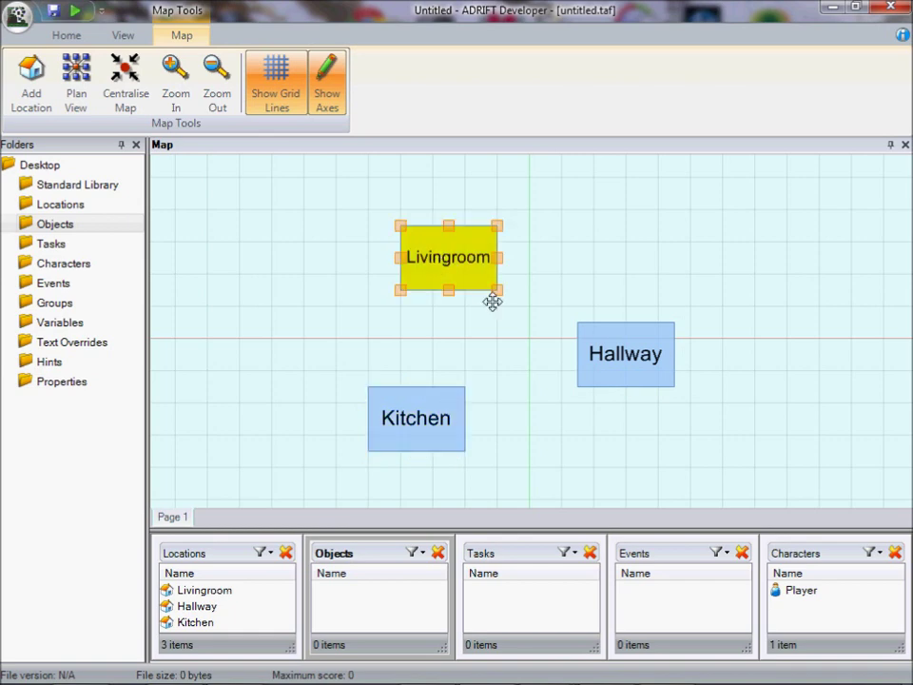
pyautogui.click(624, 361)
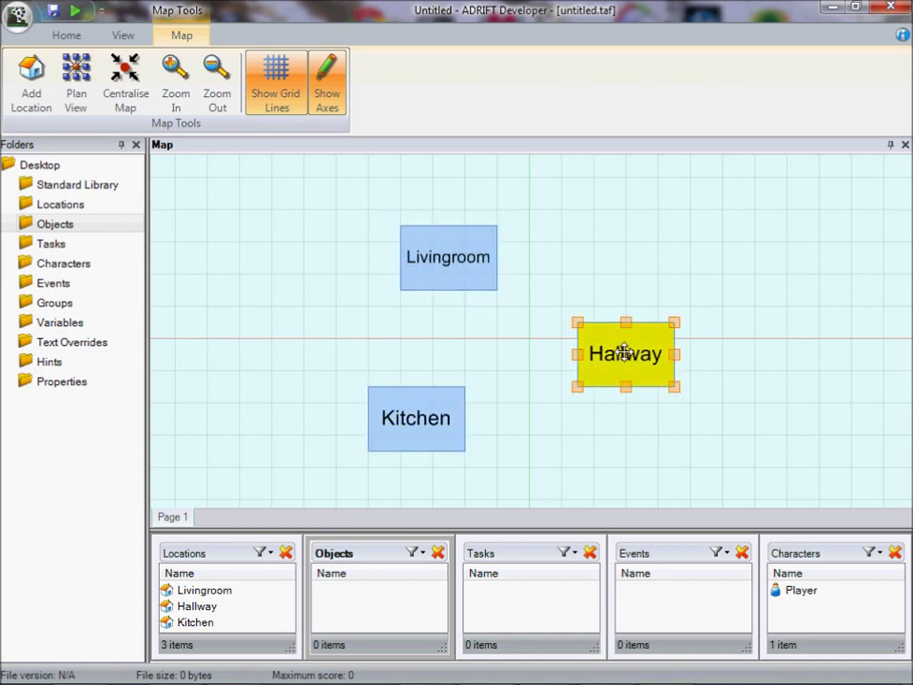
pyautogui.doubleClick(623, 352)
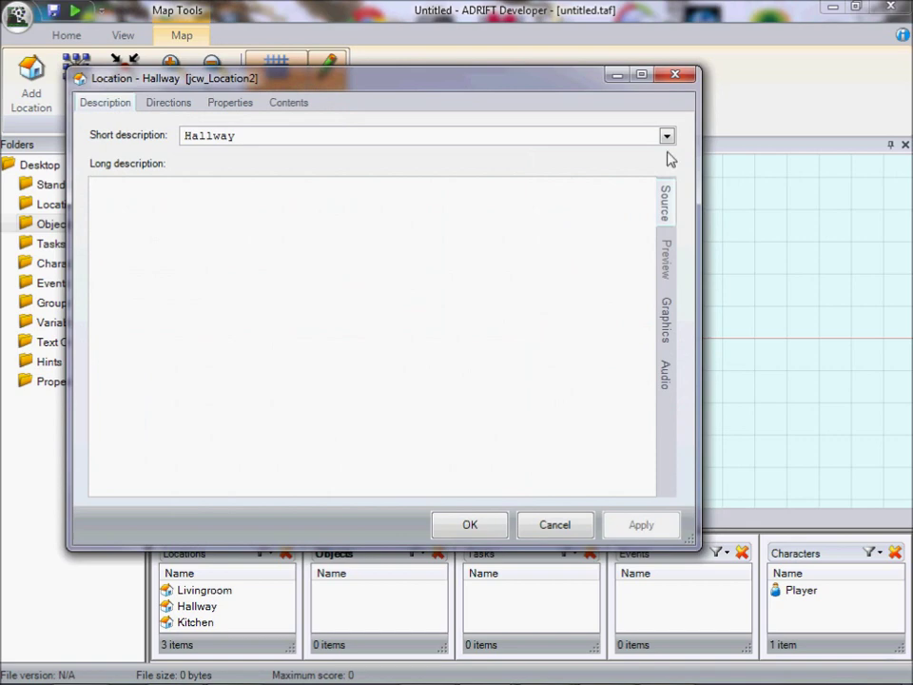
pyautogui.click(679, 78)
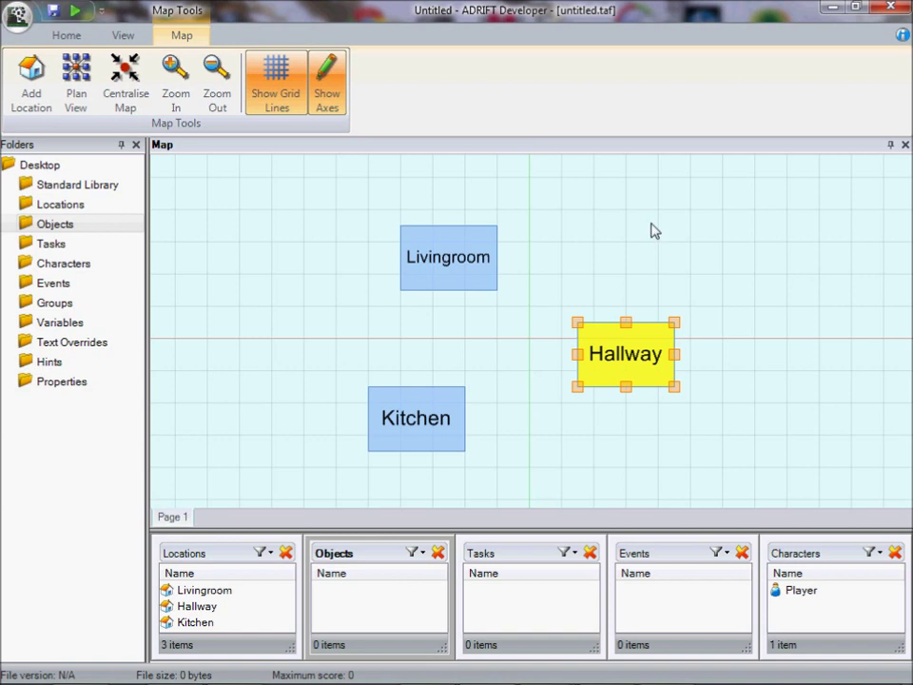
pyautogui.click(566, 265)
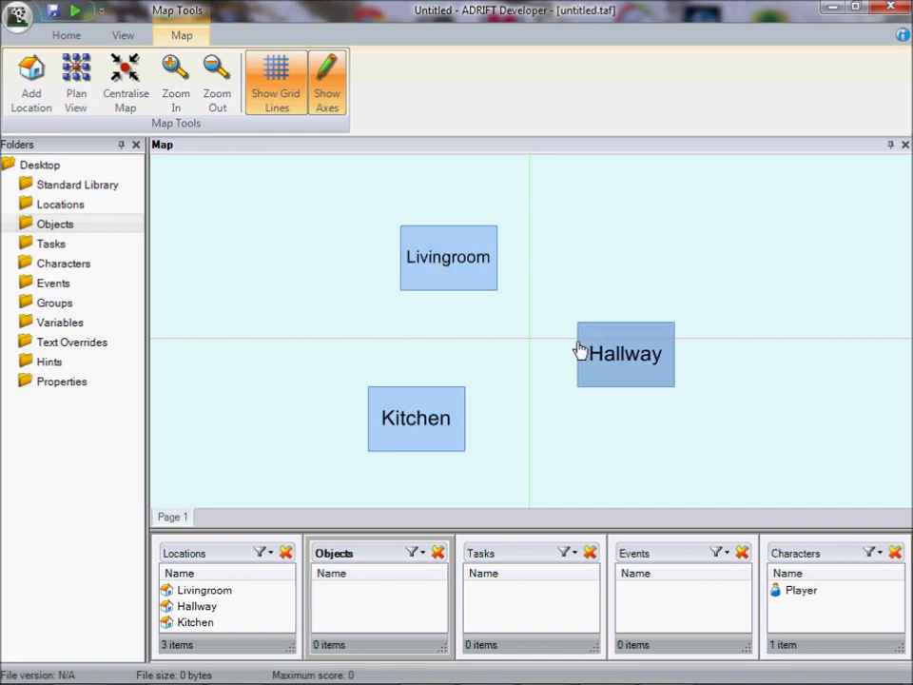
# - Rearrange the map locations so Hallway sits just below Livingroom and Kitchen lies to their lower right
pyautogui.click(437, 254)
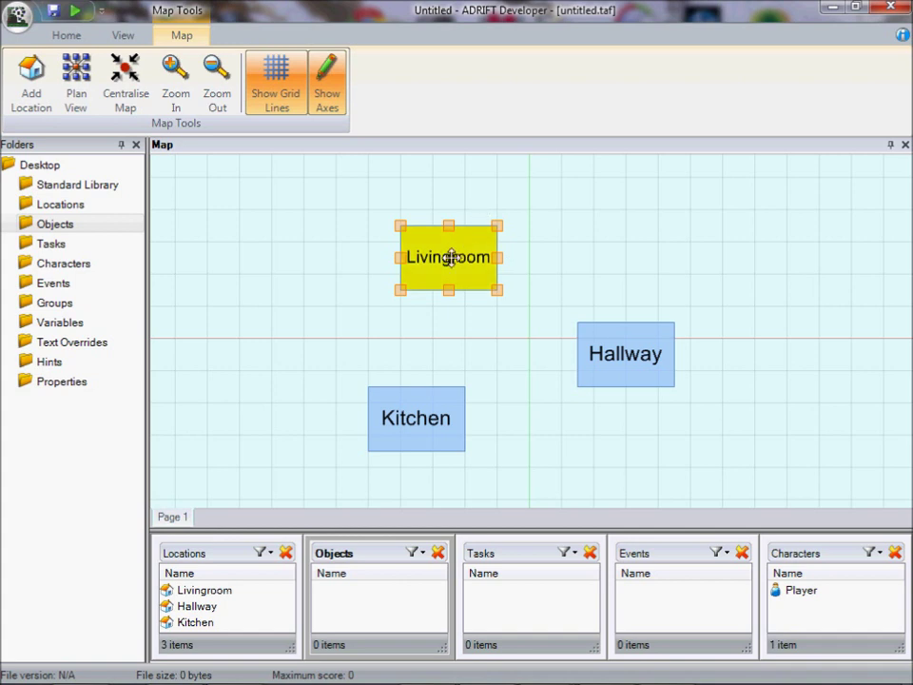
pyautogui.moveTo(451, 257); pyautogui.dragTo(330, 266)
pyautogui.moveTo(635, 359); pyautogui.dragTo(623, 259)
pyautogui.moveTo(375, 430); pyautogui.dragTo(577, 422)
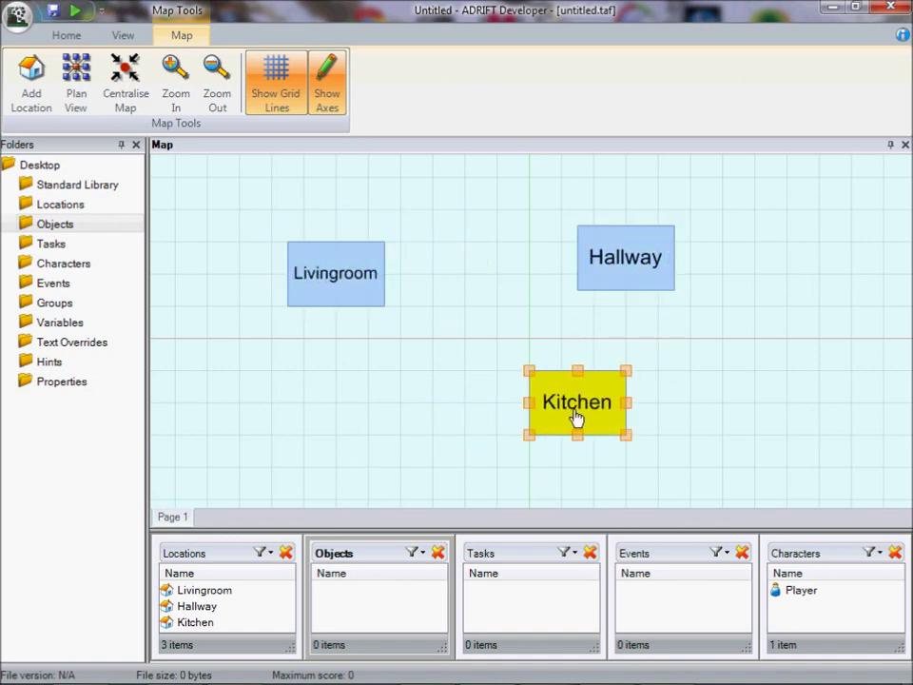
pyautogui.moveTo(581, 257); pyautogui.dragTo(466, 297)
pyautogui.moveTo(326, 291); pyautogui.dragTo(358, 244)
pyautogui.moveTo(490, 298); pyautogui.dragTo(357, 320)
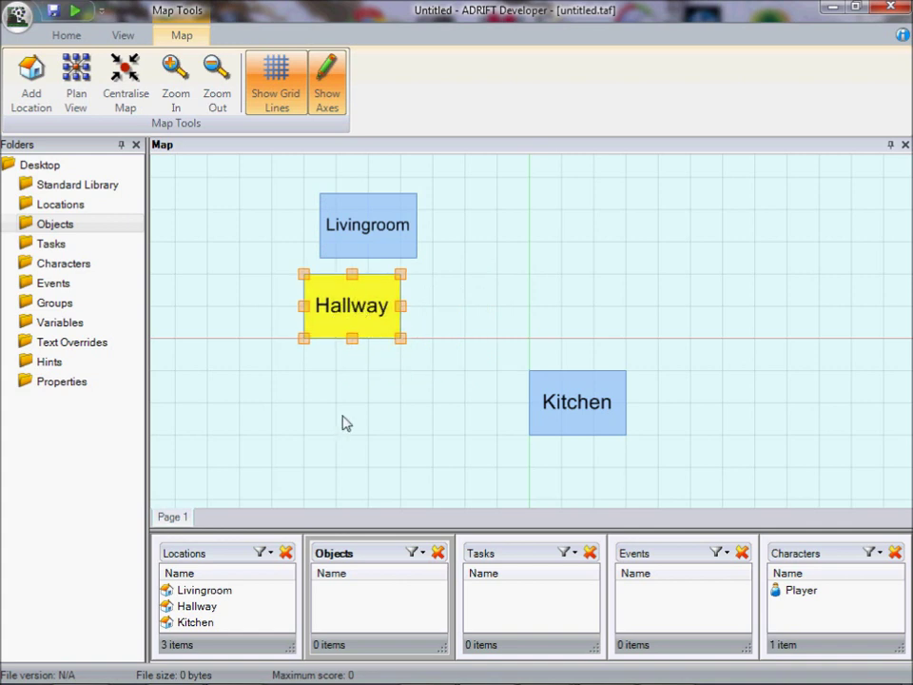
# - Move Hallway farther below Livingroom and resize it to about five grid squares wide and one and a half high
pyautogui.moveTo(346, 306); pyautogui.dragTo(355, 369)
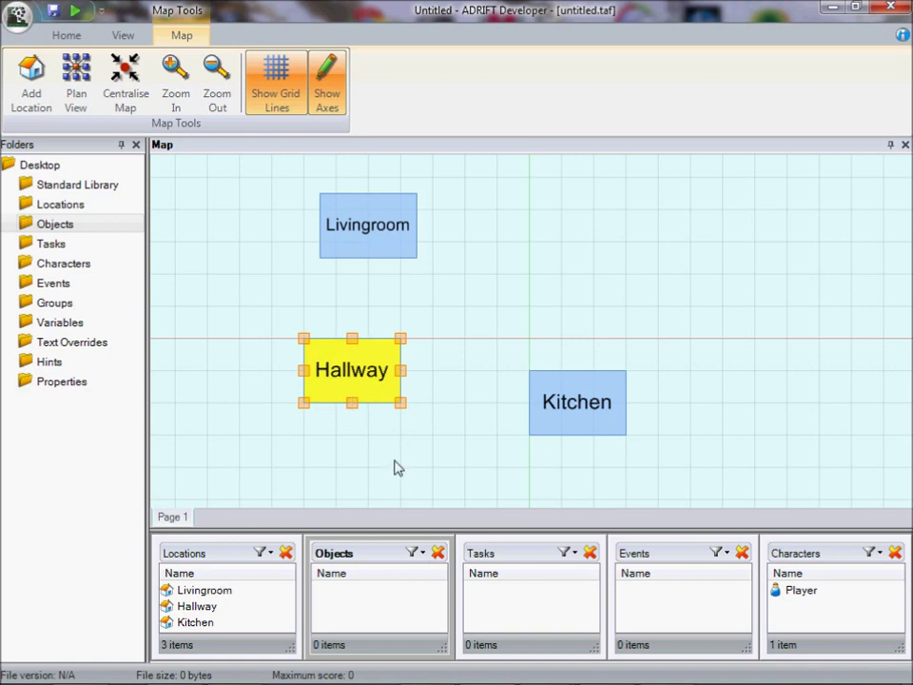
pyautogui.moveTo(351, 402); pyautogui.dragTo(351, 387)
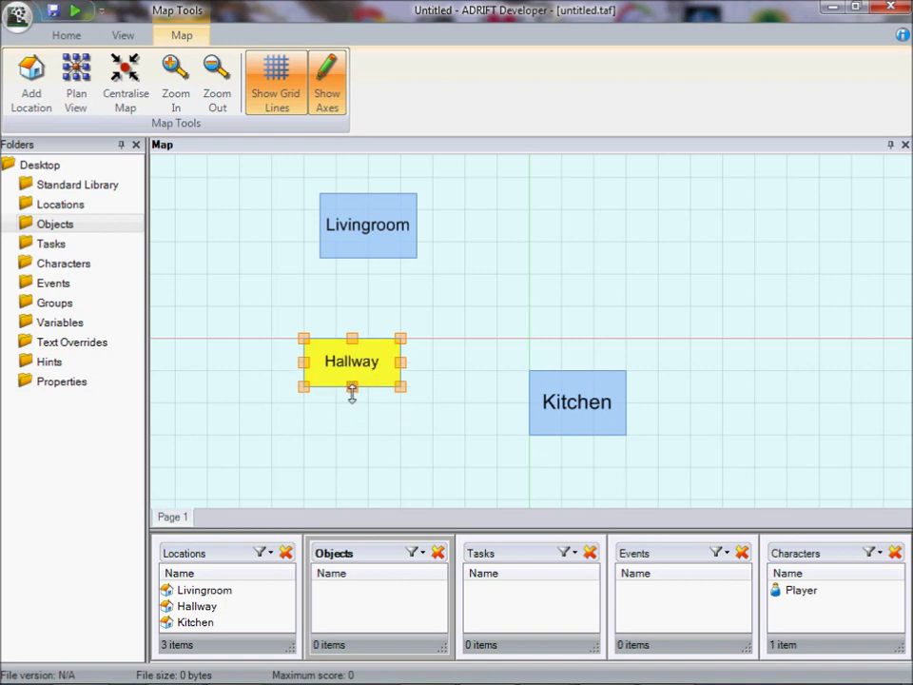
pyautogui.moveTo(401, 361); pyautogui.dragTo(465, 362)
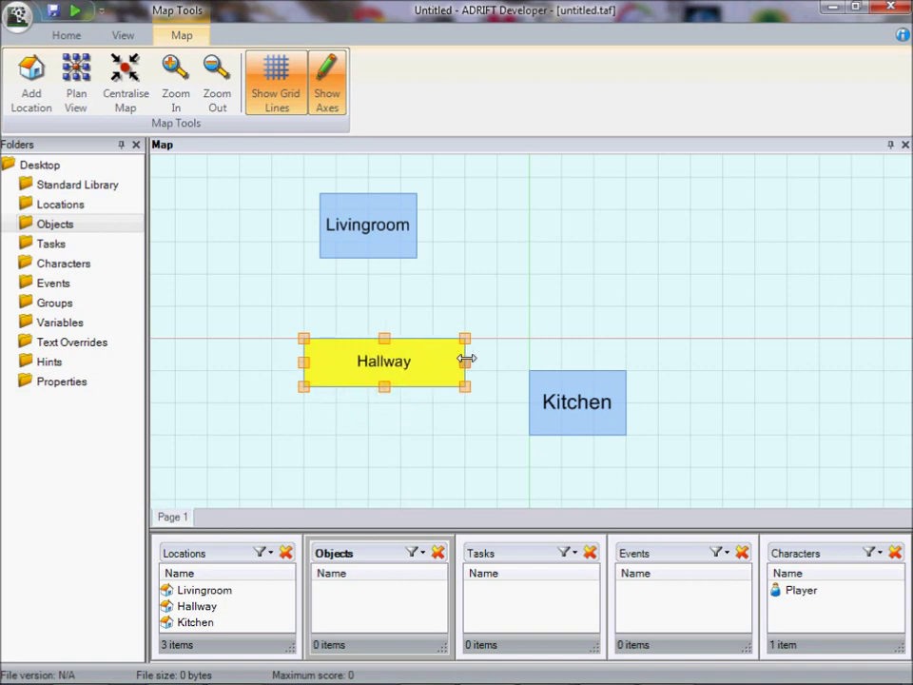
pyautogui.moveTo(401, 366)
pyautogui.mouseDown()
pyautogui.moveTo(414, 366)
pyautogui.moveTo(406, 367)
pyautogui.mouseUp()
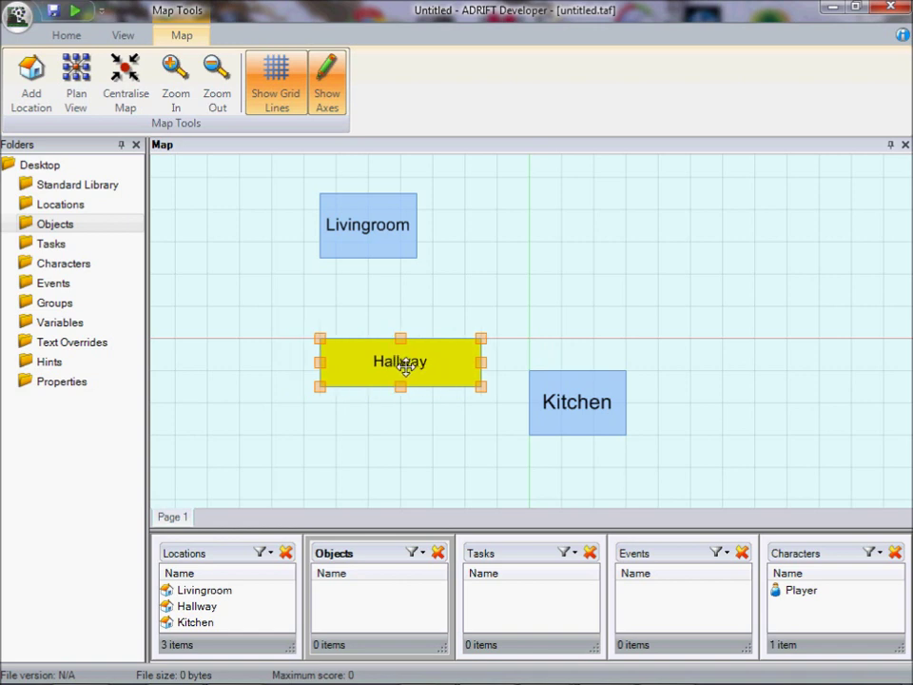
# - Move Kitchen directly below Hallway so the three locations form a vertical column on the map
pyautogui.click(359, 230)
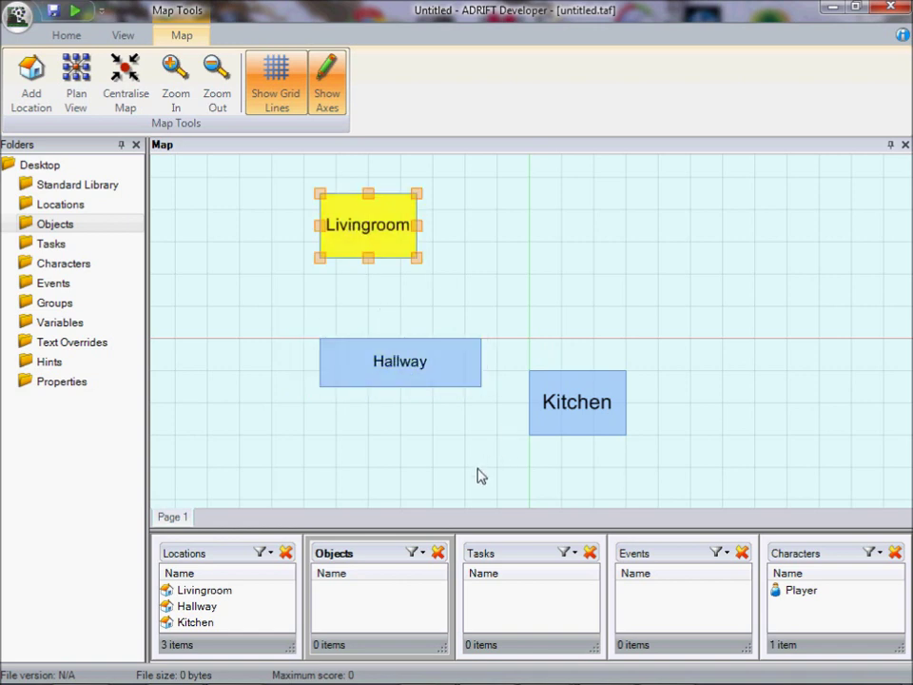
pyautogui.scroll(-1, 478, 468)
pyautogui.moveTo(458, 455); pyautogui.dragTo(442, 390)
pyautogui.moveTo(413, 460); pyautogui.dragTo(400, 403)
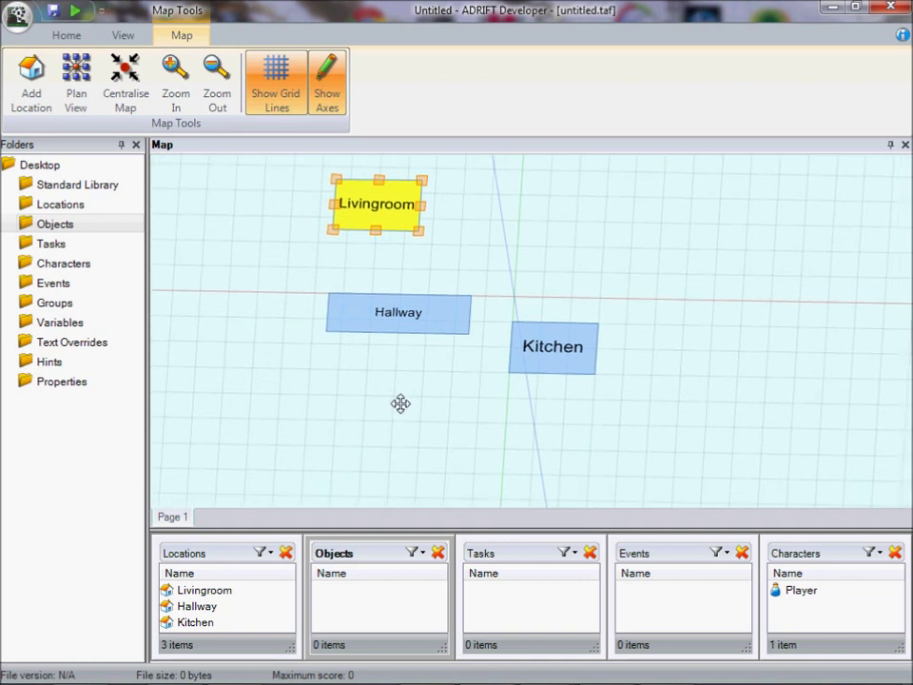
pyautogui.click(546, 369)
pyautogui.moveTo(546, 369); pyautogui.dragTo(355, 416)
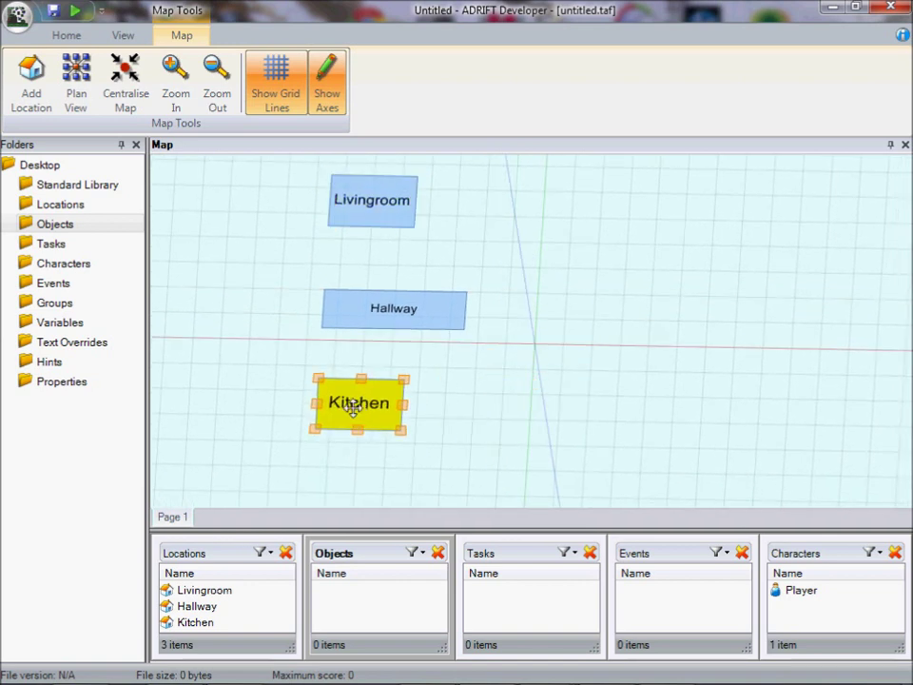
pyautogui.click(542, 424)
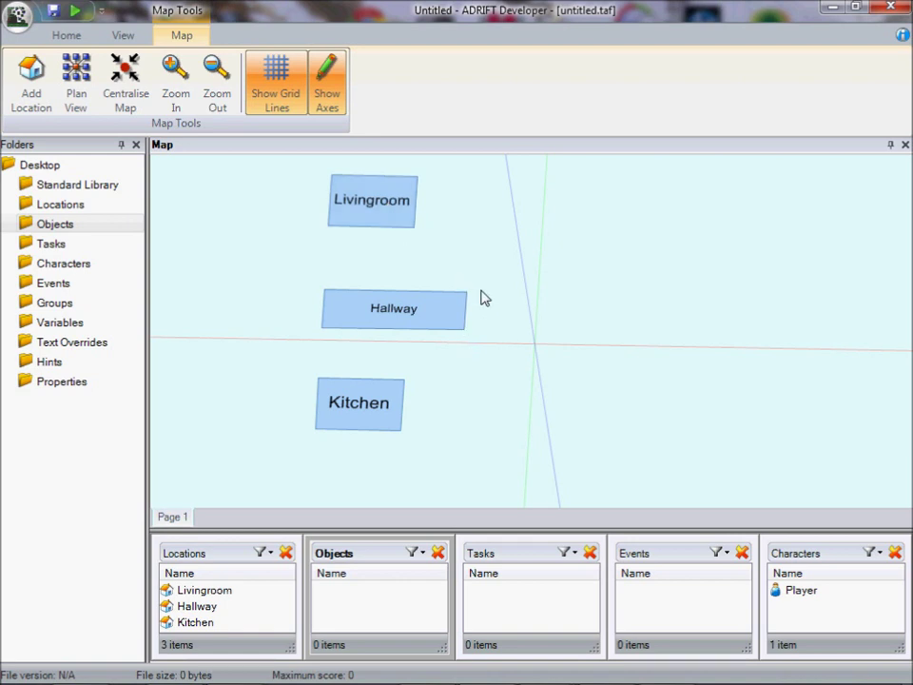
# - Select Livingroom and Kitchen together, shift both slightly downward and widen them in one operation
pyautogui.click(385, 202)
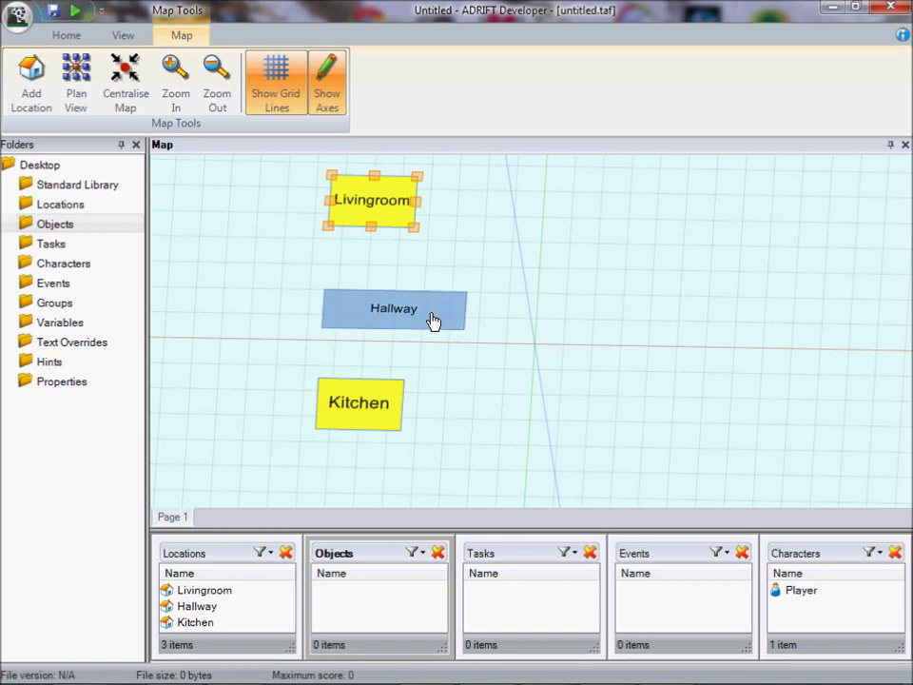
pyautogui.click(369, 411)
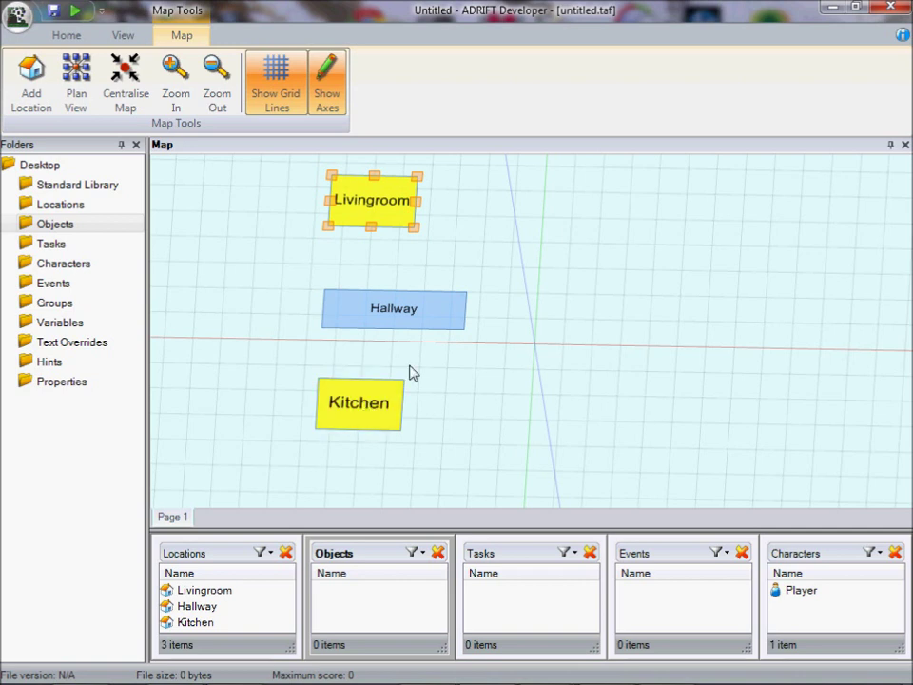
pyautogui.moveTo(366, 200); pyautogui.dragTo(427, 240)
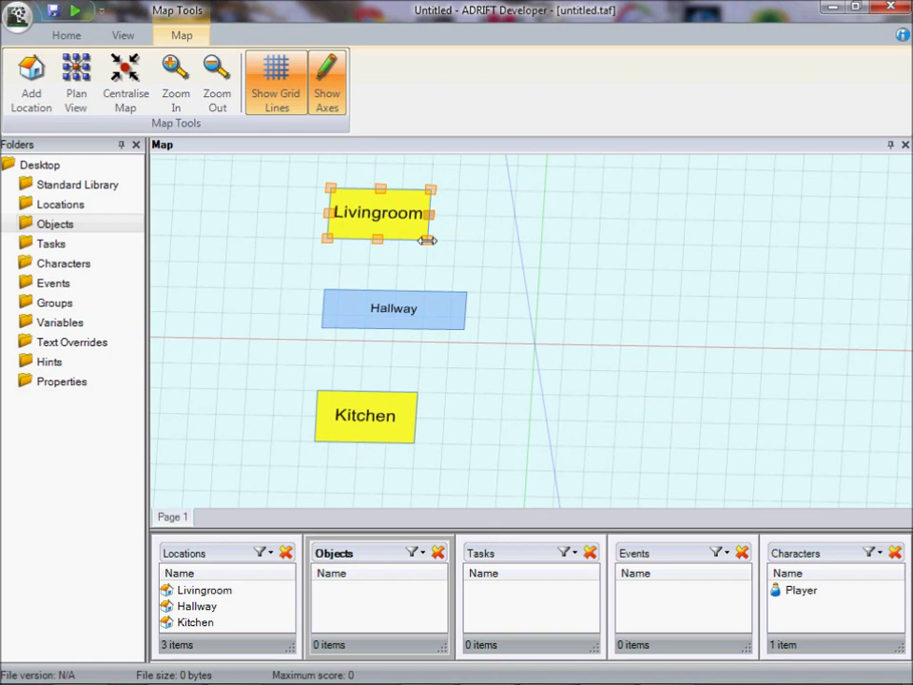
pyautogui.click(528, 453)
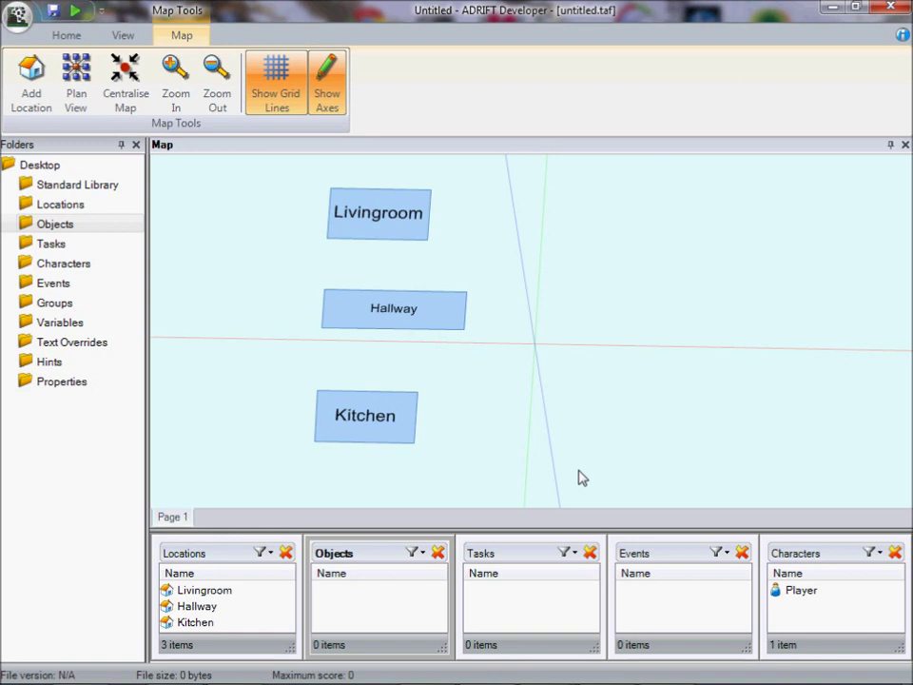
# - Select Hallway and Kitchen together with a selection box and shift both slightly to the left
pyautogui.moveTo(578, 470); pyautogui.dragTo(250, 276)
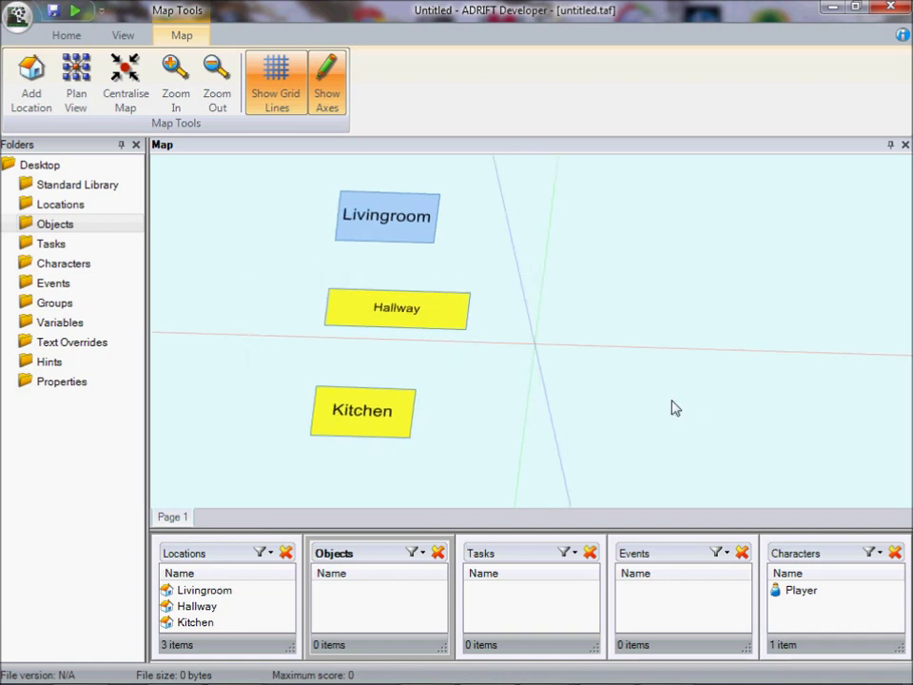
pyautogui.moveTo(361, 405)
pyautogui.mouseDown()
pyautogui.moveTo(433, 417)
pyautogui.moveTo(362, 434)
pyautogui.moveTo(351, 413)
pyautogui.mouseUp()
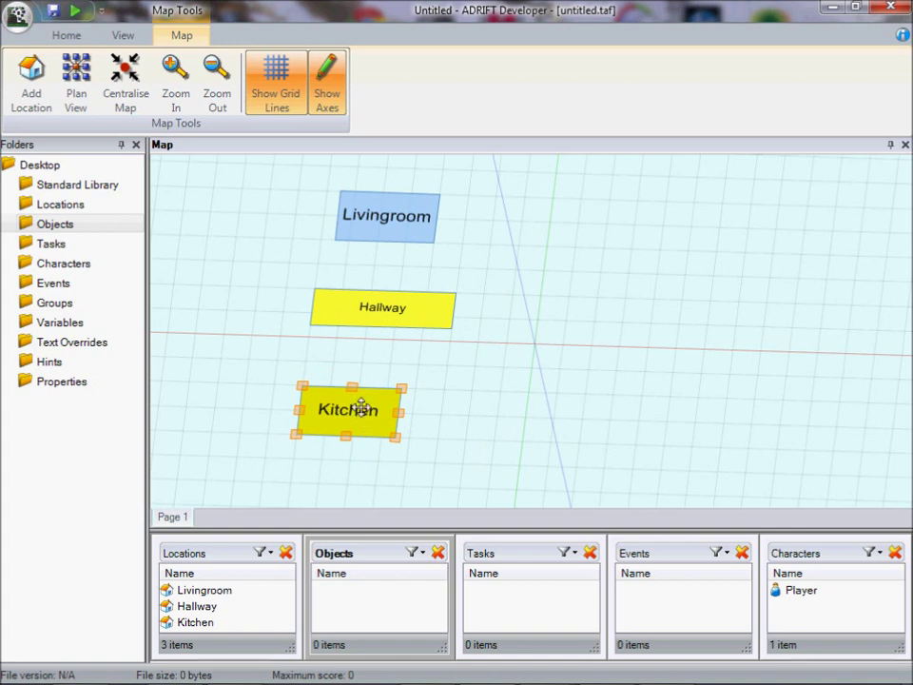
pyautogui.click(521, 419)
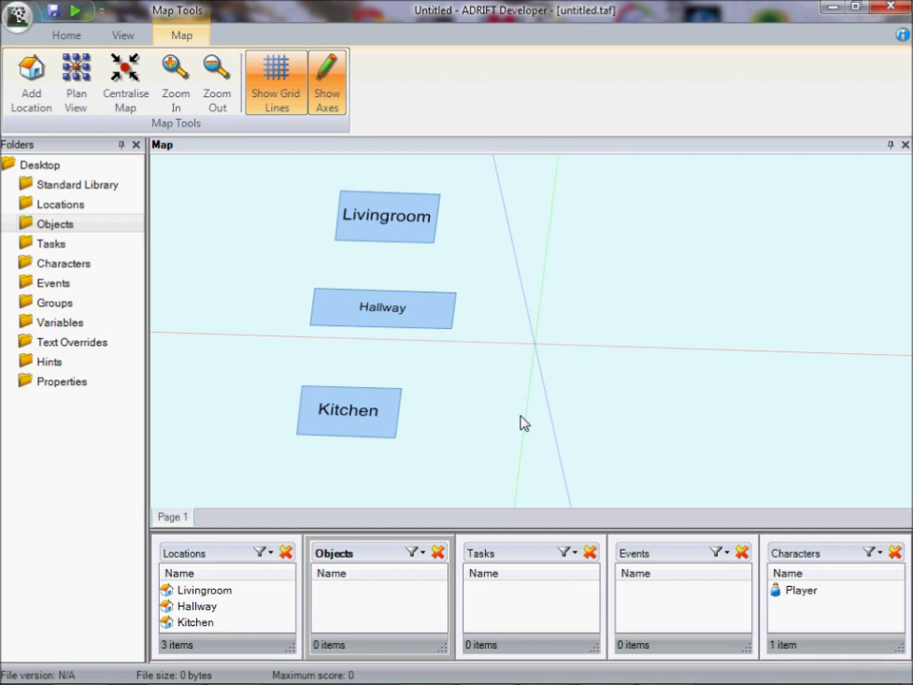
# - Connect the south side of Livingroom to the north side of Hallway
pyautogui.click(395, 221)
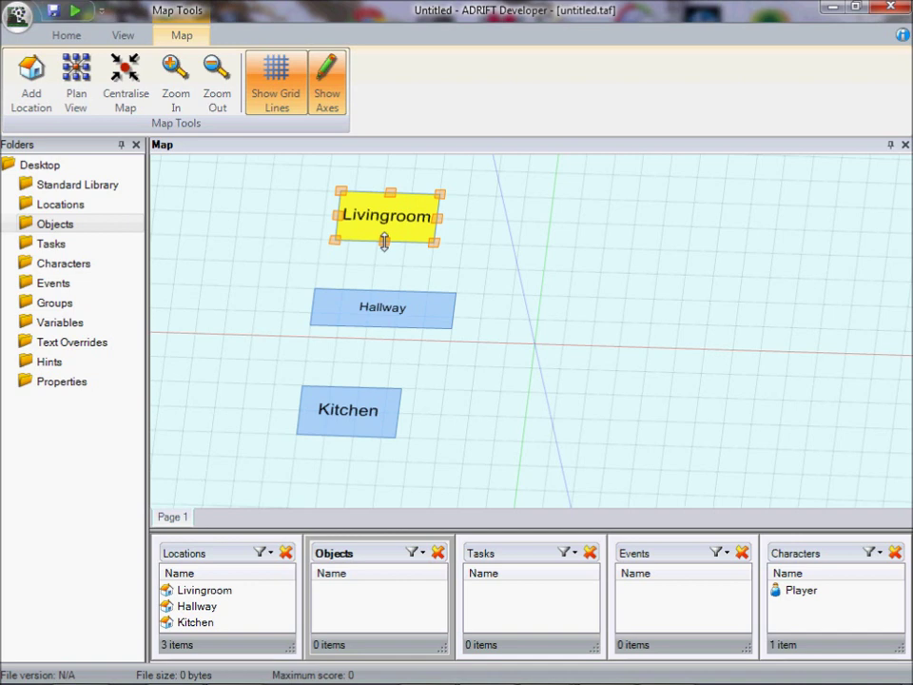
pyautogui.moveTo(385, 242); pyautogui.dragTo(386, 249)
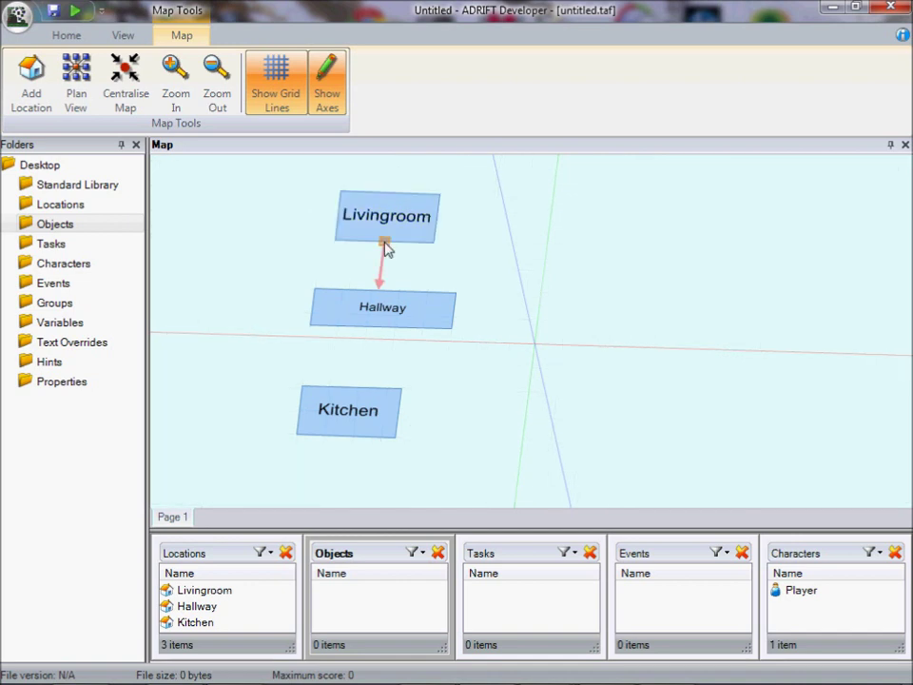
pyautogui.moveTo(386, 249); pyautogui.dragTo(571, 234)
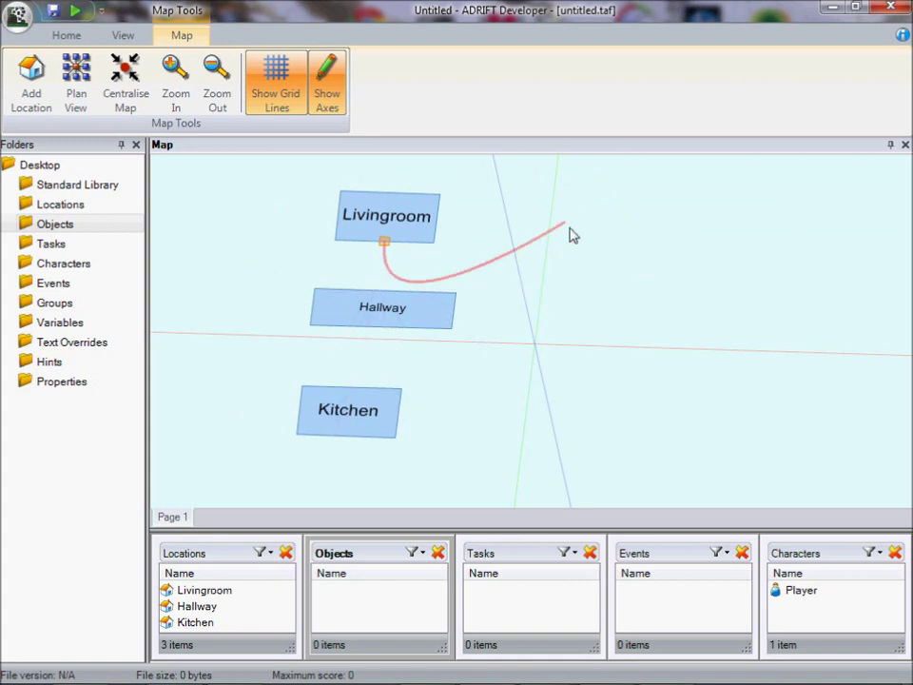
pyautogui.moveTo(571, 234); pyautogui.dragTo(387, 297)
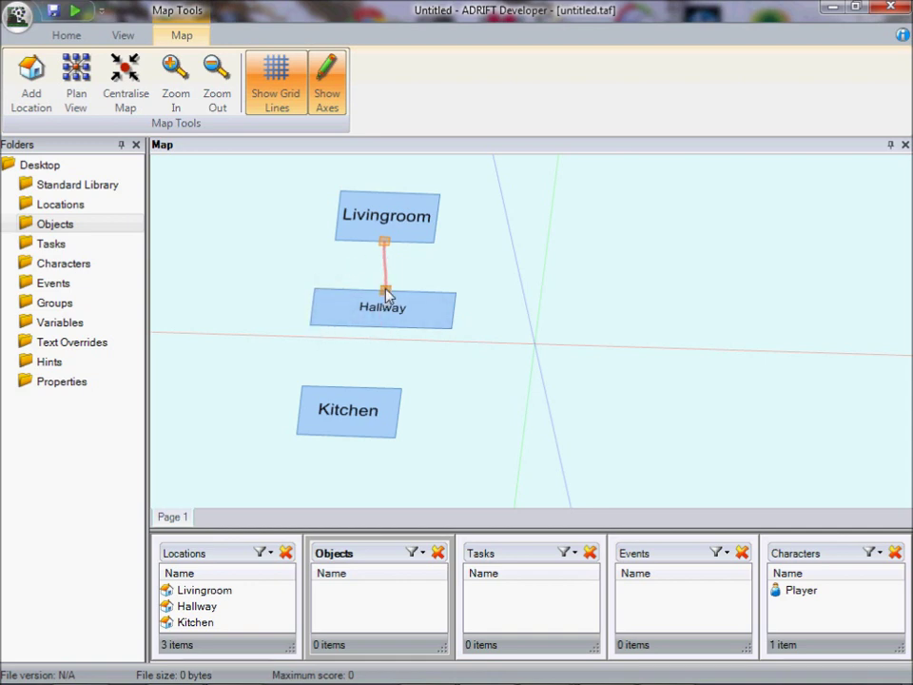
pyautogui.moveTo(385, 295); pyautogui.dragTo(385, 295)
# - Move Livingroom slightly farther up from Hallway with their connection attached
pyautogui.moveTo(562, 434); pyautogui.dragTo(570, 380)
pyautogui.moveTo(604, 387); pyautogui.dragTo(578, 404)
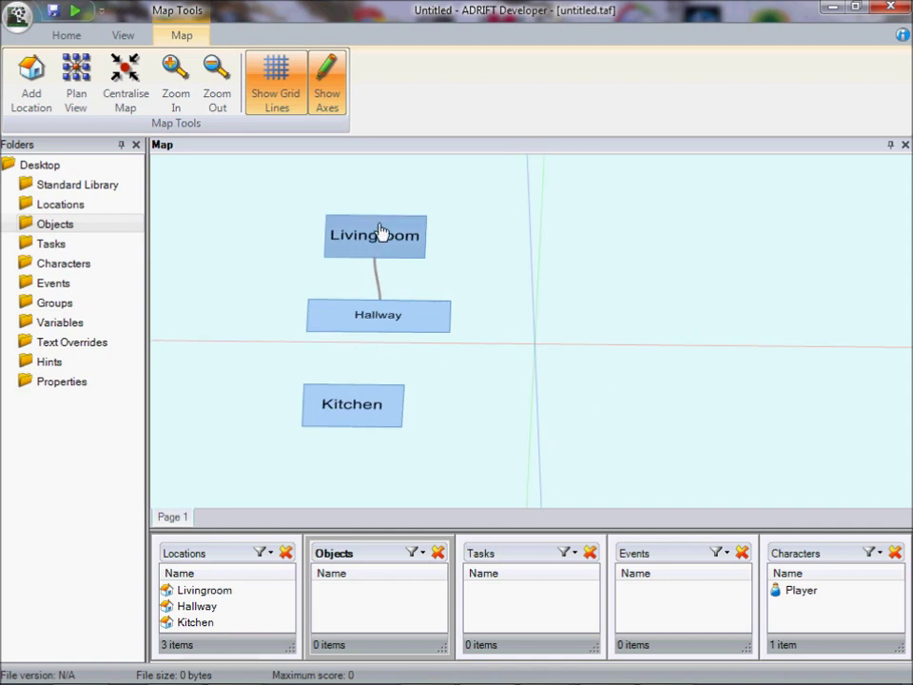
pyautogui.moveTo(384, 234)
pyautogui.mouseDown()
pyautogui.moveTo(664, 231)
pyautogui.moveTo(717, 314)
pyautogui.moveTo(699, 429)
pyautogui.moveTo(644, 304)
pyautogui.moveTo(510, 197)
pyautogui.moveTo(260, 262)
pyautogui.moveTo(337, 219)
pyautogui.moveTo(387, 219)
pyautogui.mouseUp()
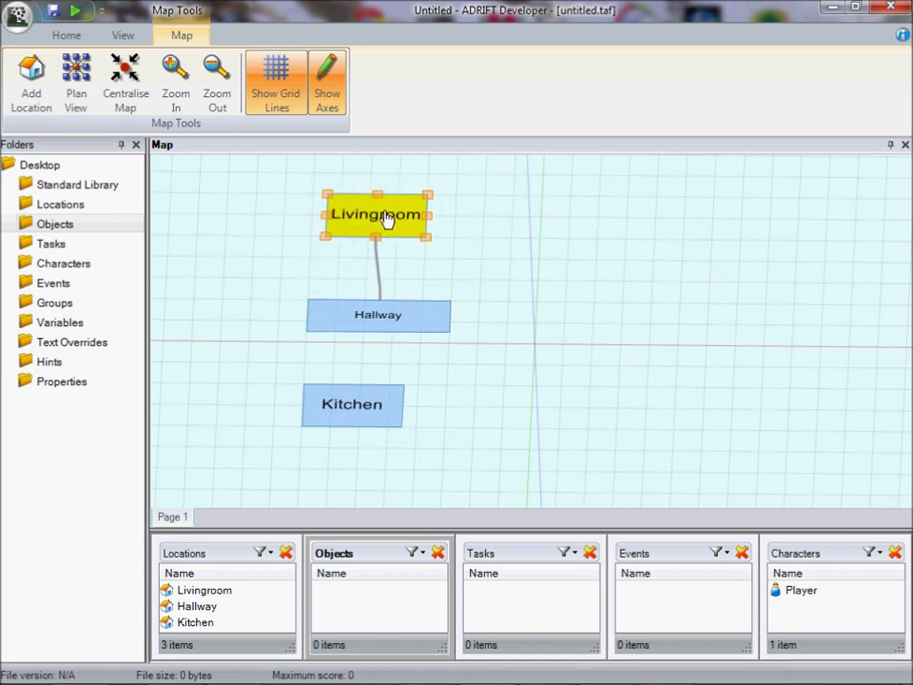
# - Connect Hallway's south side to Kitchen's north side, and try extending a link from Kitchen's east side into empty space
pyautogui.moveTo(378, 333); pyautogui.dragTo(353, 386)
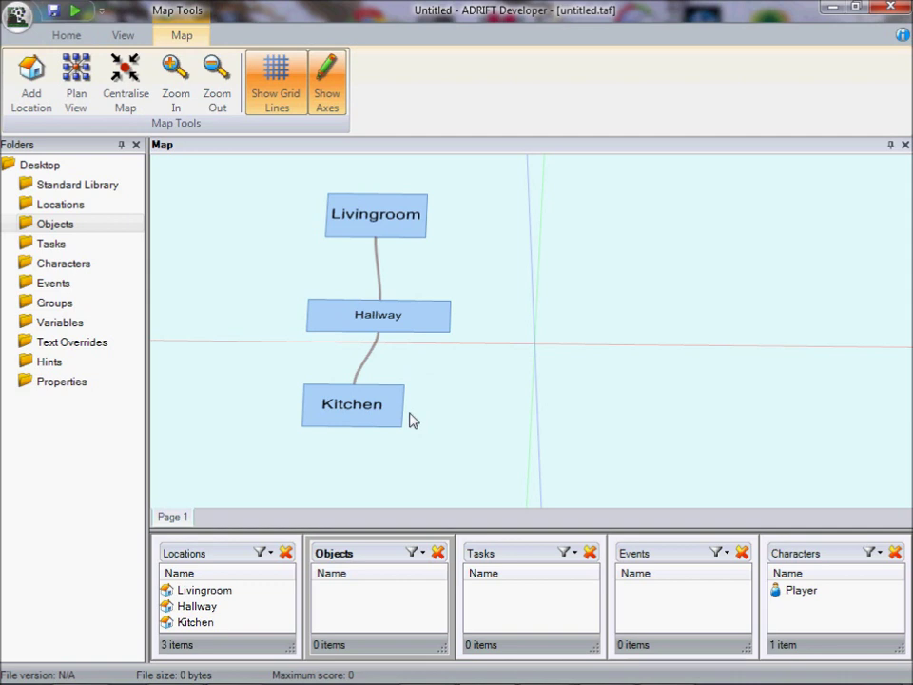
pyautogui.moveTo(403, 407); pyautogui.dragTo(610, 320)
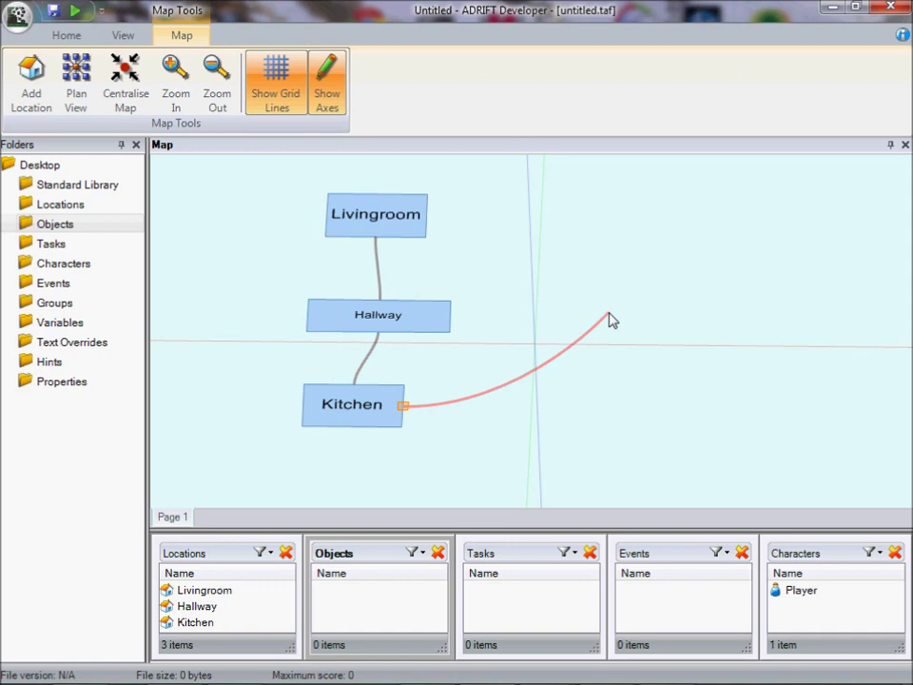
pyautogui.moveTo(611, 320); pyautogui.dragTo(611, 320)
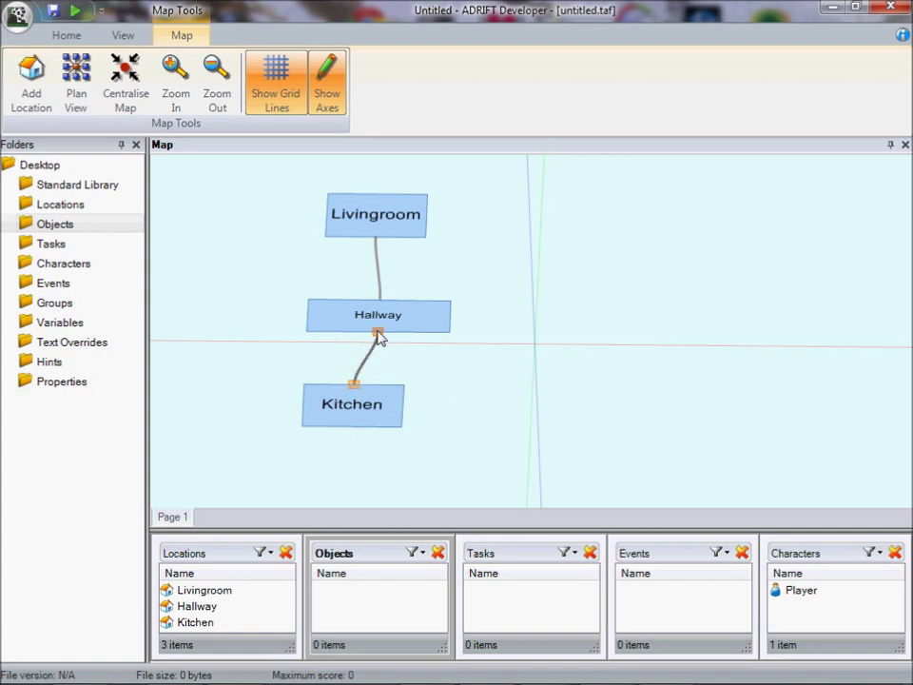
# - Reattach the Hallway link to Kitchen's northeast corner, and link Kitchen's east side back to its own west side
pyautogui.moveTo(379, 337); pyautogui.dragTo(354, 386)
pyautogui.moveTo(380, 339); pyautogui.dragTo(408, 392)
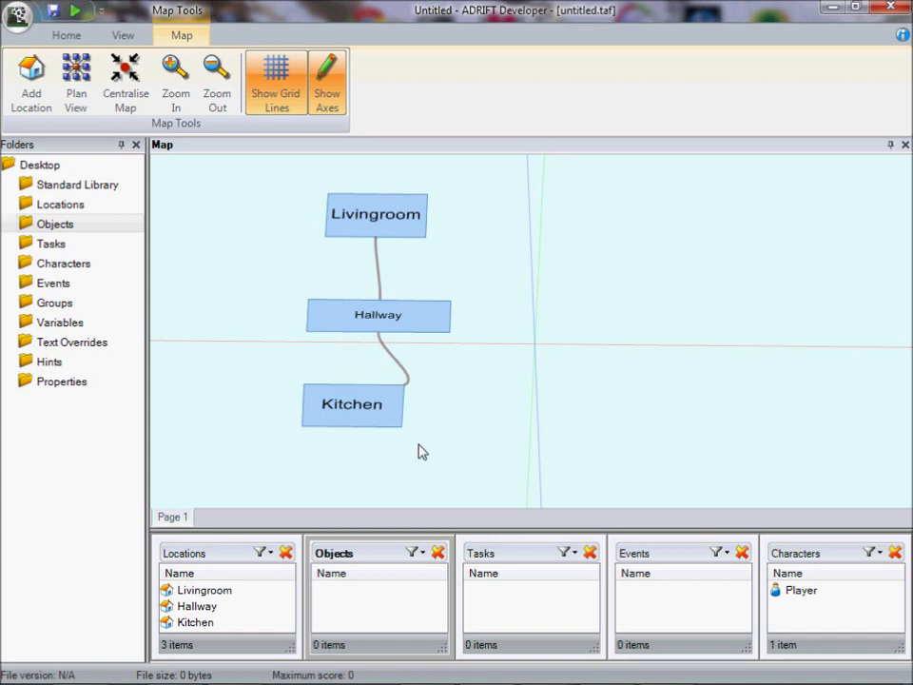
pyautogui.moveTo(402, 407)
pyautogui.moveTo(405, 409); pyautogui.dragTo(301, 406)
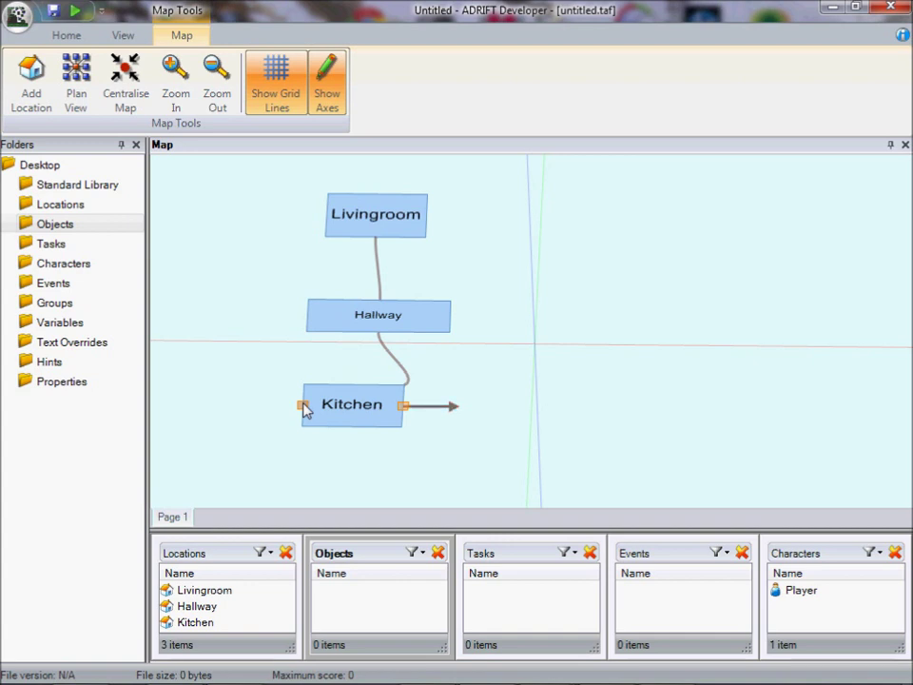
pyautogui.moveTo(671, 436); pyautogui.dragTo(620, 436)
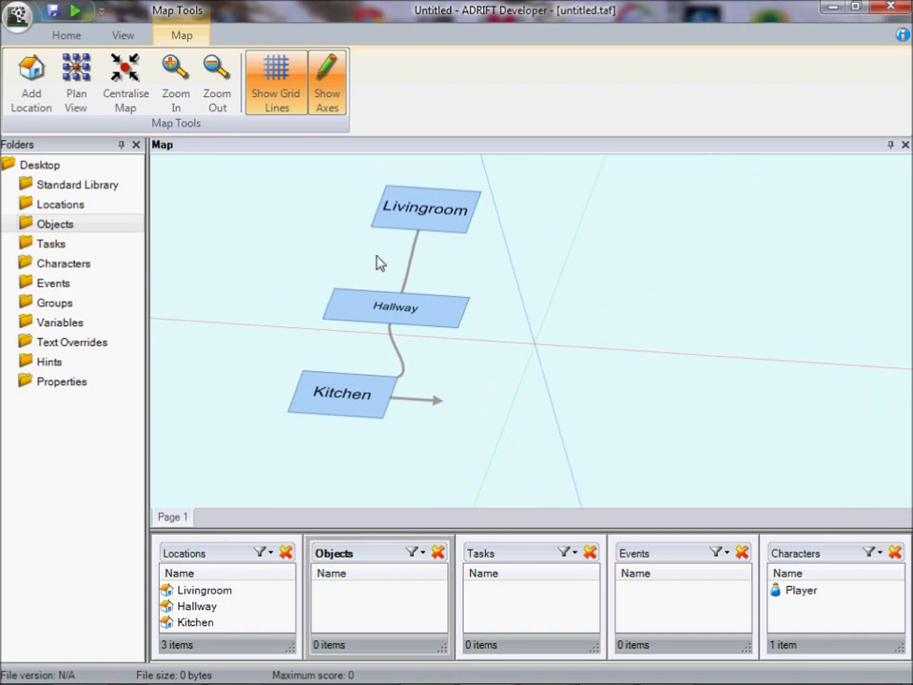
# - Start renaming the Livingroom location on the map and re-enter its name as Livingroom
pyautogui.rightClick(433, 219)
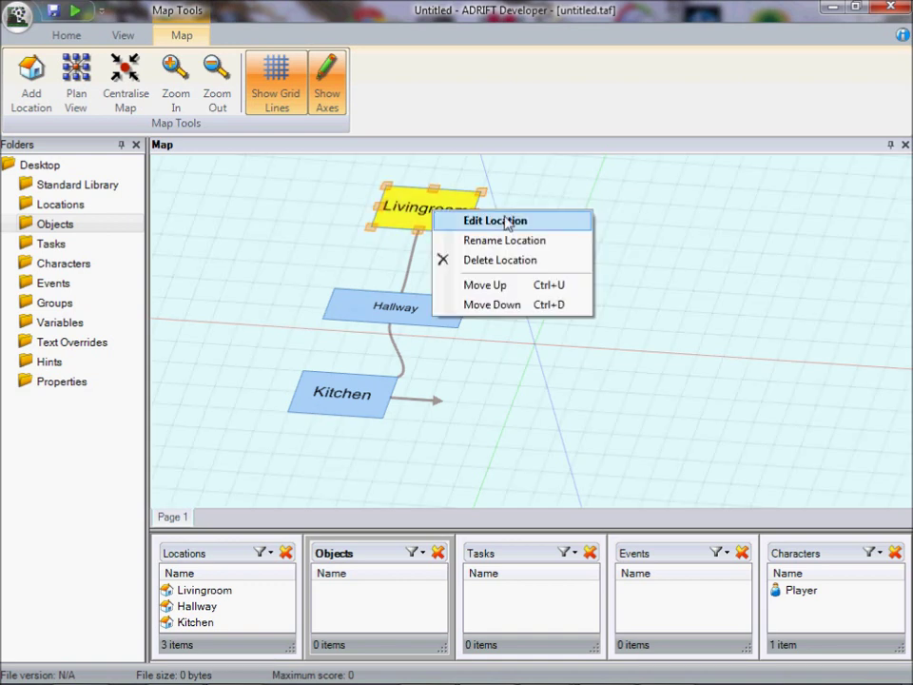
pyautogui.click(555, 224)
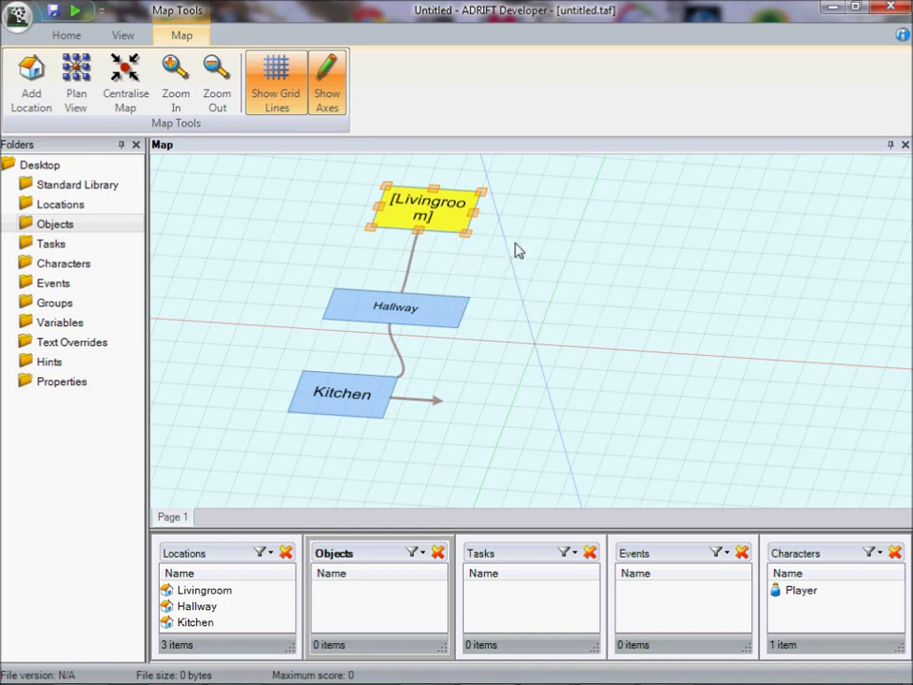
pyautogui.press('BackSpace')
pyautogui.write('Livingroom')
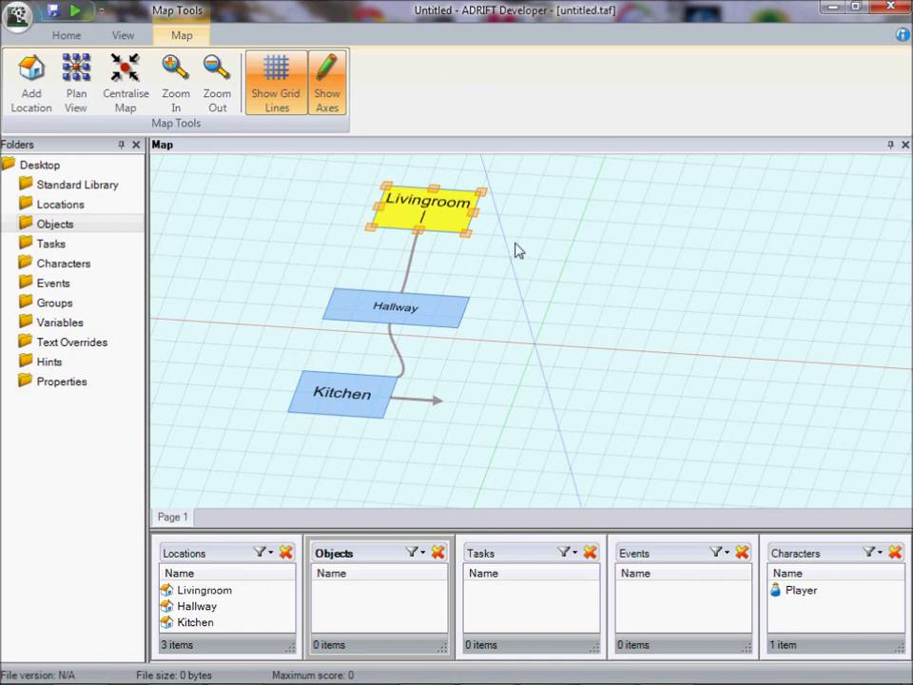
# - Request deletion of the Livingroom location, move the confirmation dialog clear of the map, and decline the deletion
pyautogui.rightClick(442, 209)
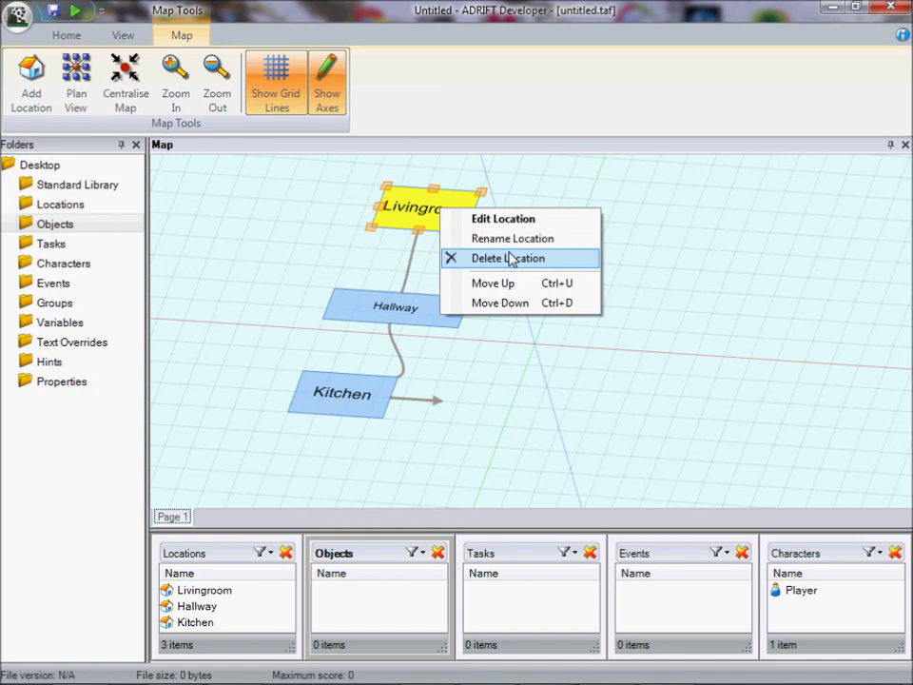
pyautogui.click(544, 263)
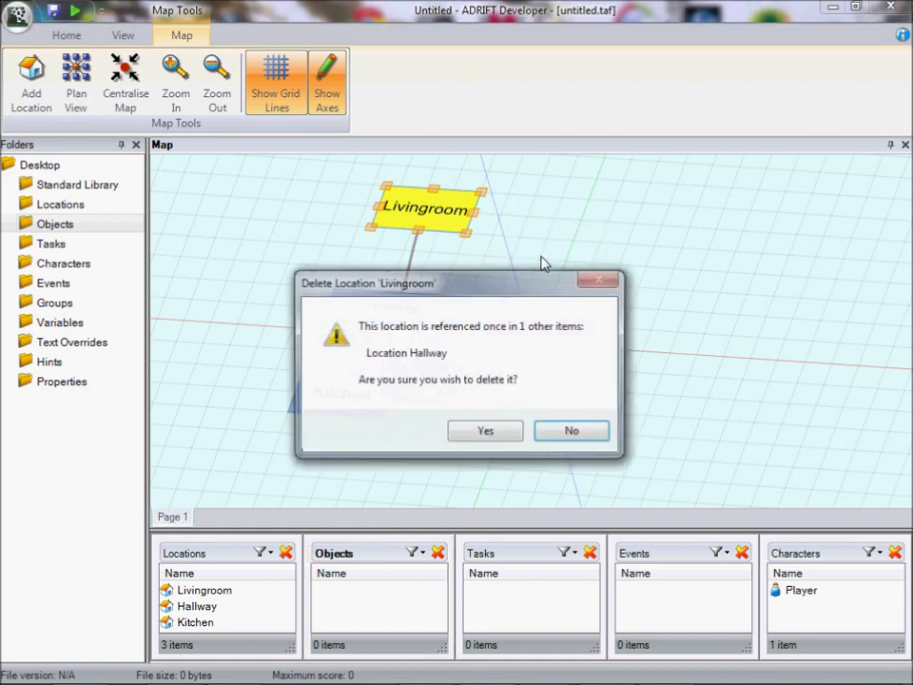
pyautogui.moveTo(442, 283); pyautogui.dragTo(649, 255)
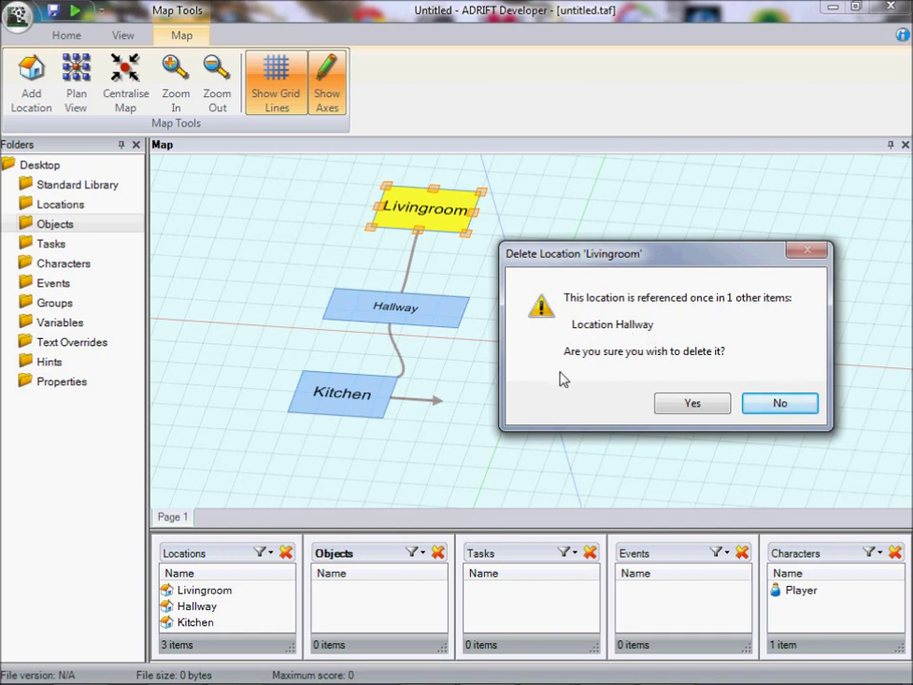
pyautogui.click(791, 409)
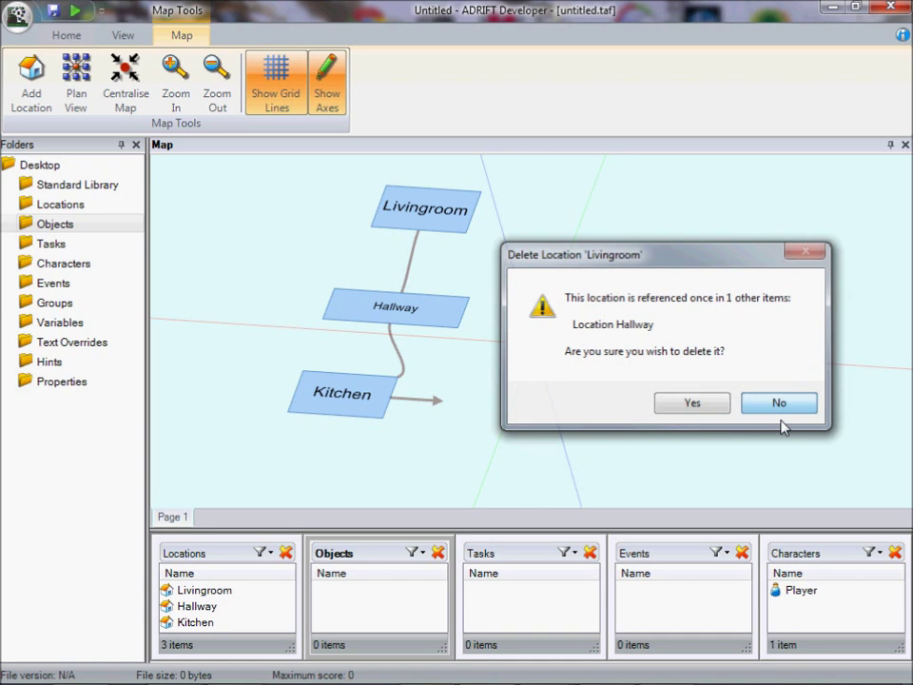
pyautogui.click(780, 423)
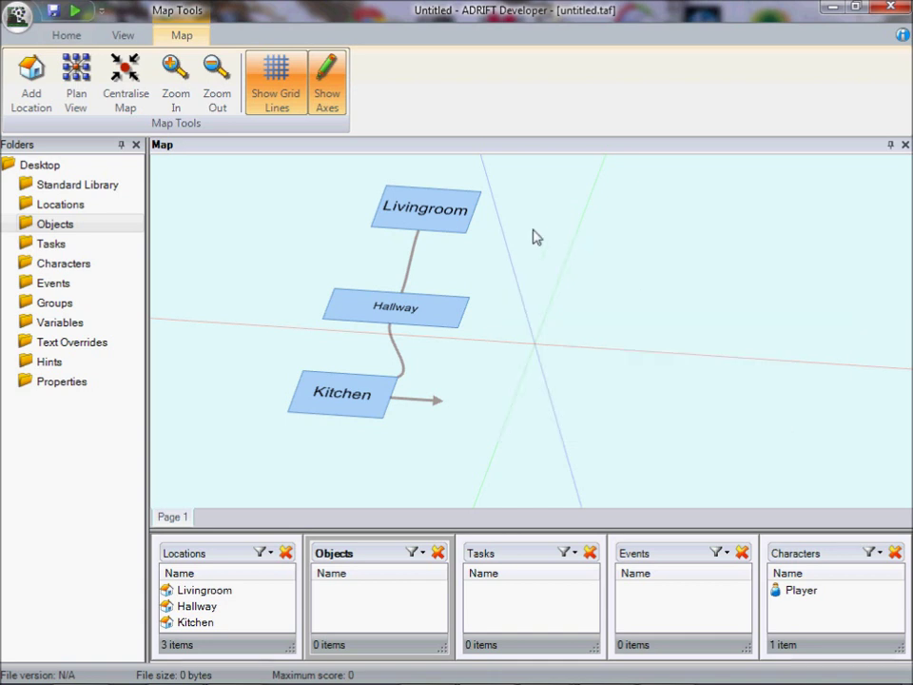
# - Move the Livingroom location down one level and orbit the map to view its height against Hallway and Kitchen
pyautogui.rightClick(432, 214)
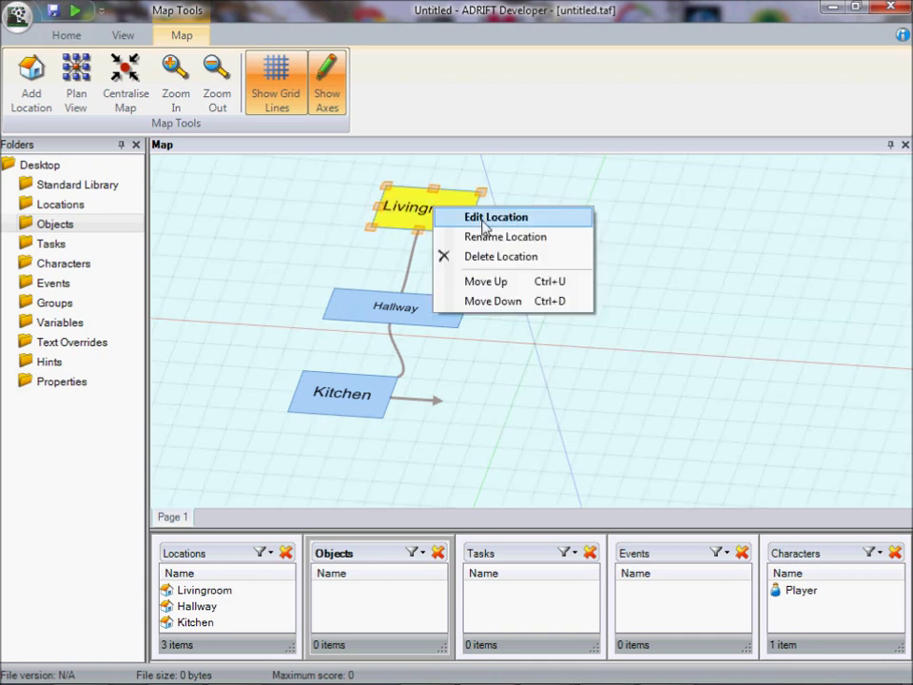
pyautogui.click(525, 302)
pyautogui.moveTo(527, 398); pyautogui.dragTo(317, 351)
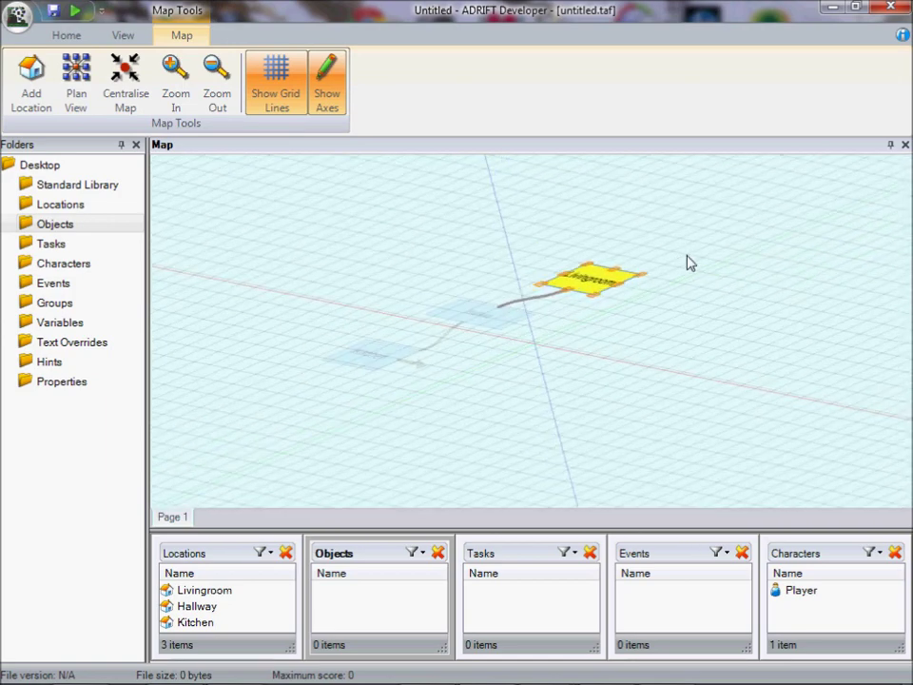
pyautogui.scroll(-5, 682, 339)
pyautogui.moveTo(583, 419); pyautogui.dragTo(756, 422)
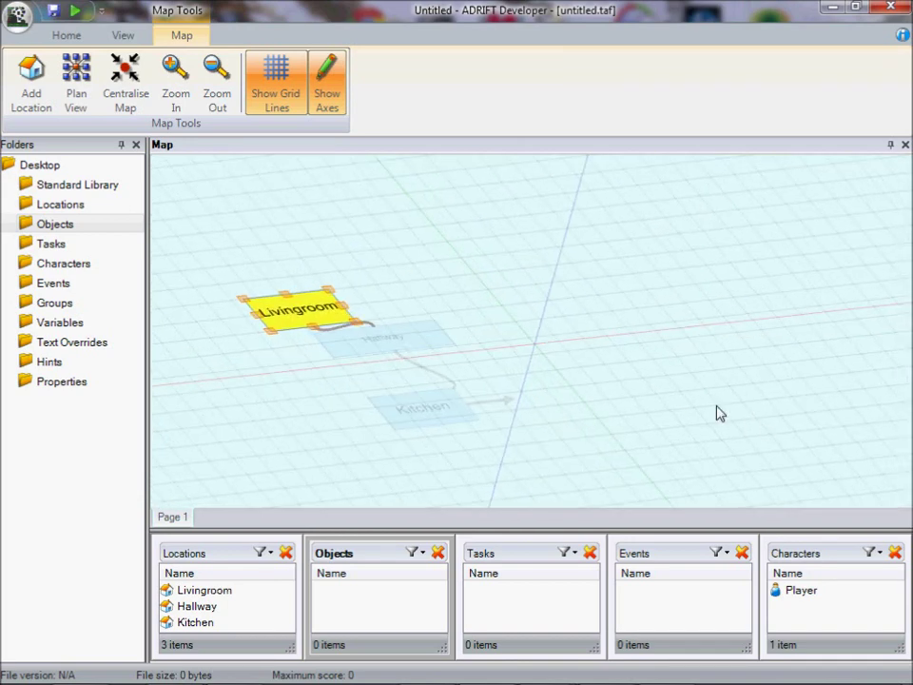
# - Raise the Livingroom location two levels, placing it above Hallway and Kitchen
pyautogui.scroll(5, 719, 413)
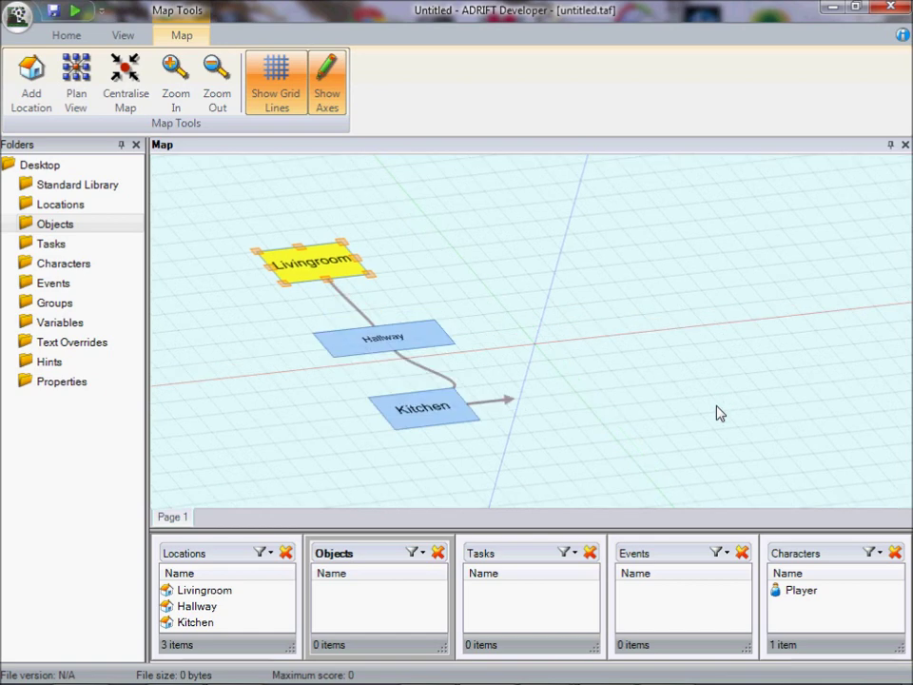
pyautogui.scroll(3, 719, 412)
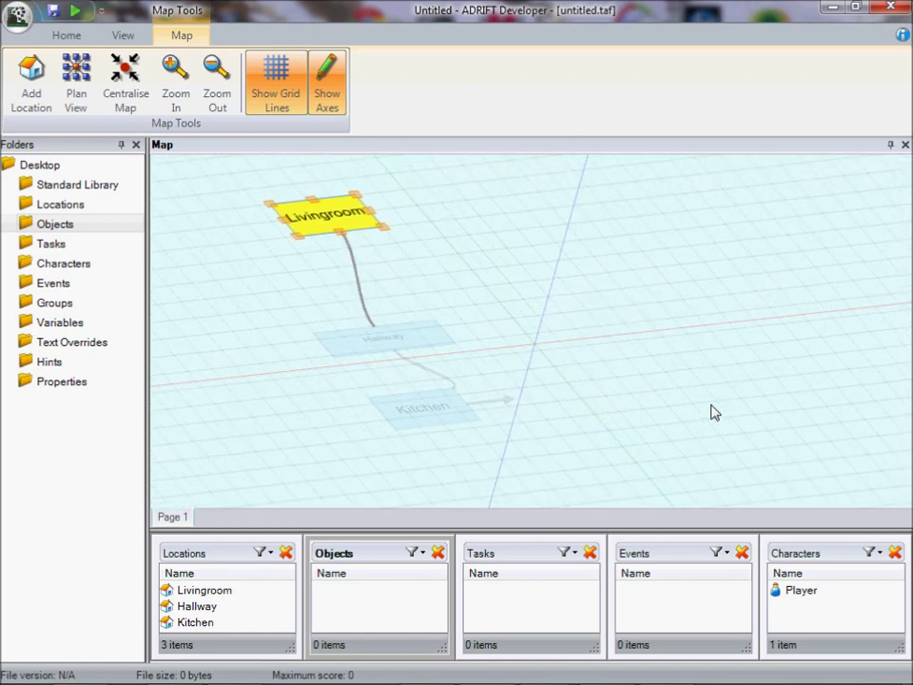
pyautogui.moveTo(269, 392); pyautogui.dragTo(477, 362)
pyautogui.moveTo(295, 341); pyautogui.dragTo(170, 325)
pyautogui.moveTo(715, 315); pyautogui.dragTo(564, 383)
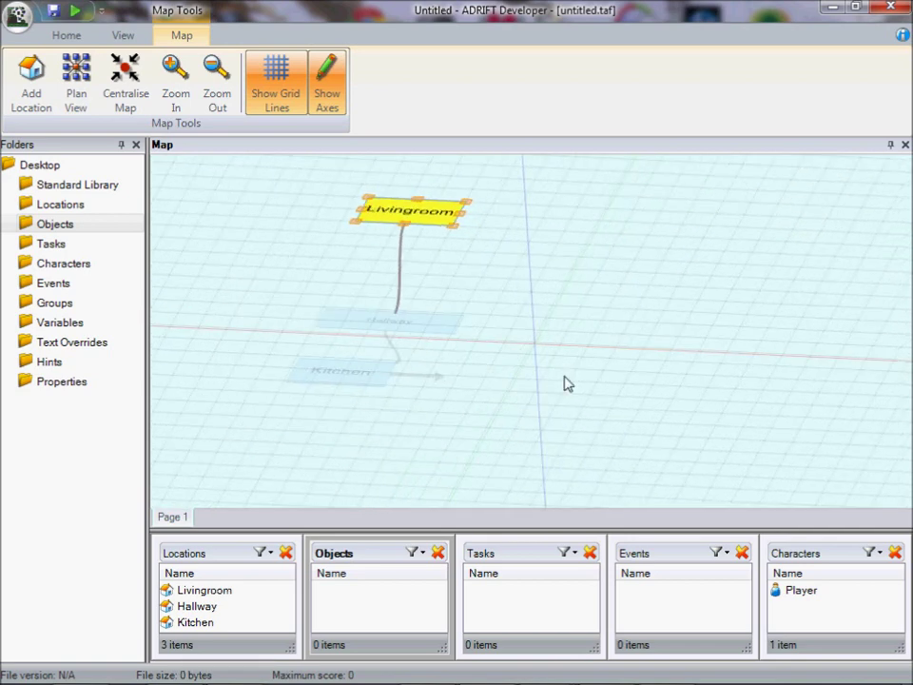
# - Return the Livingroom location to the same level as Hallway and Kitchen
pyautogui.moveTo(526, 432)
pyautogui.mouseDown()
pyautogui.moveTo(425, 434)
pyautogui.moveTo(379, 414)
pyautogui.moveTo(514, 458)
pyautogui.moveTo(523, 442)
pyautogui.mouseUp()
pyautogui.moveTo(538, 396); pyautogui.dragTo(627, 399)
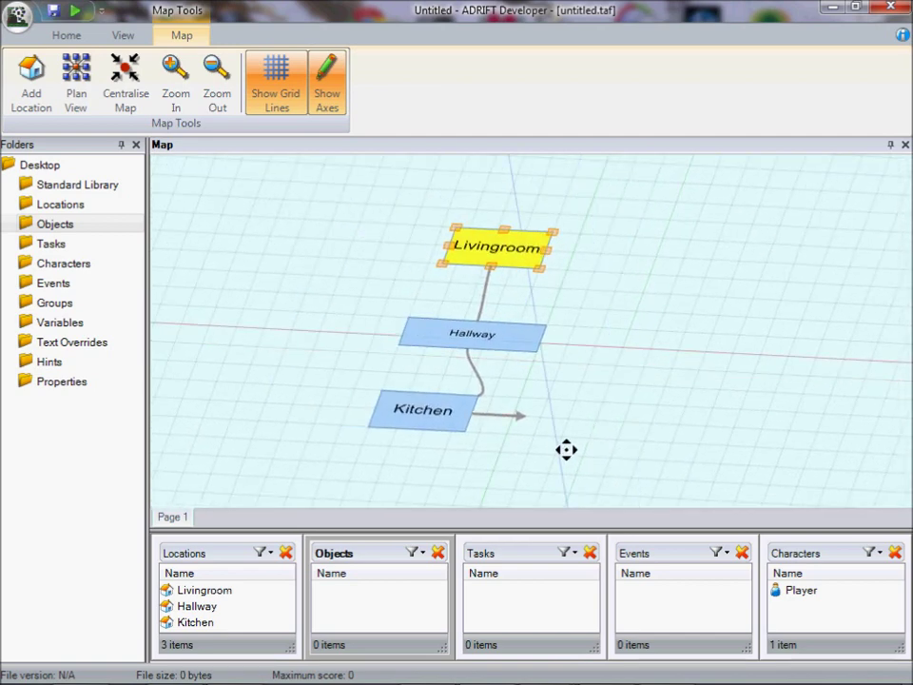
pyautogui.moveTo(566, 447); pyautogui.dragTo(579, 459)
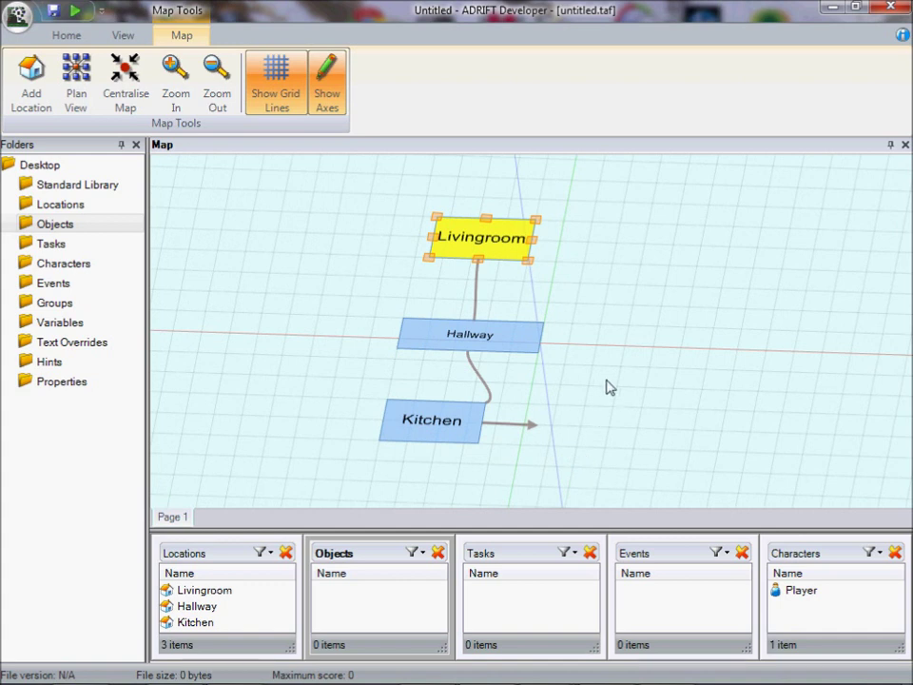
# - Make the link between Livingroom and Hallway a one-way link leading from Livingroom to Hallway
pyautogui.rightClick(479, 257)
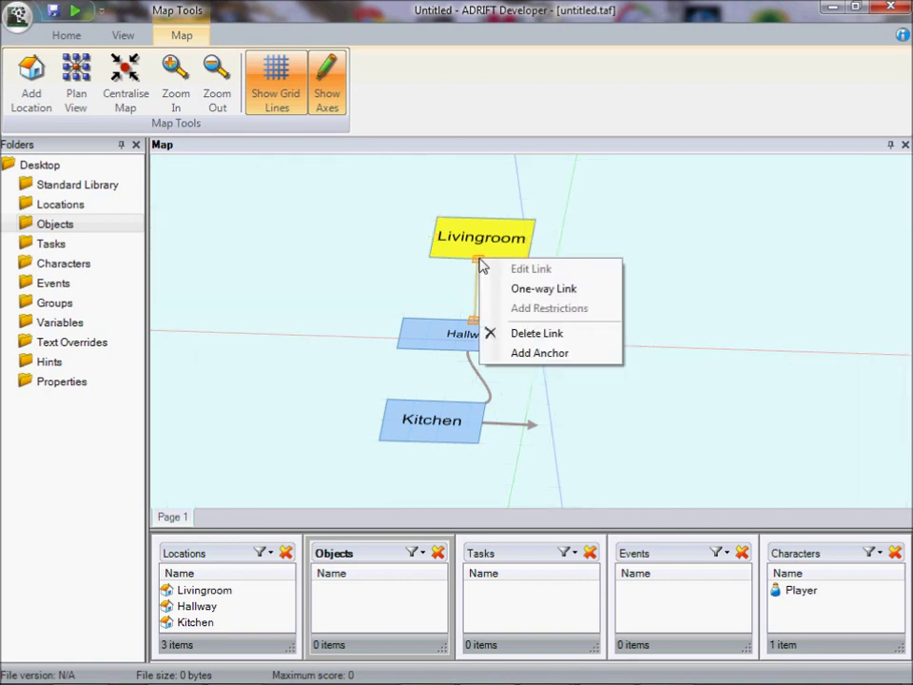
pyautogui.click(599, 298)
pyautogui.moveTo(618, 328); pyautogui.dragTo(570, 348)
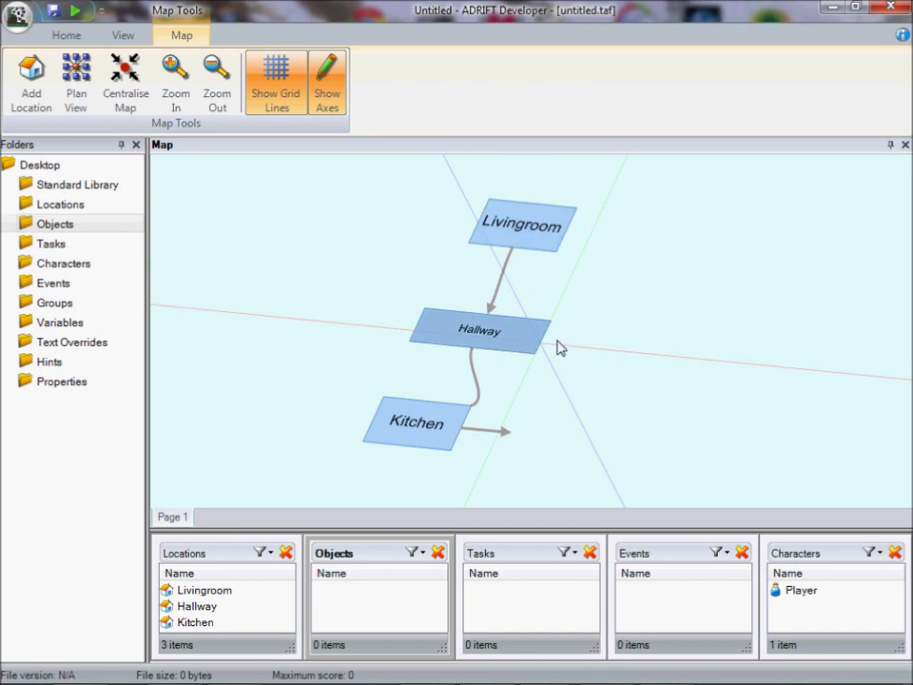
# - Turn off the one-way setting on the Livingroom–Hallway link and look at its other link options
pyautogui.rightClick(511, 253)
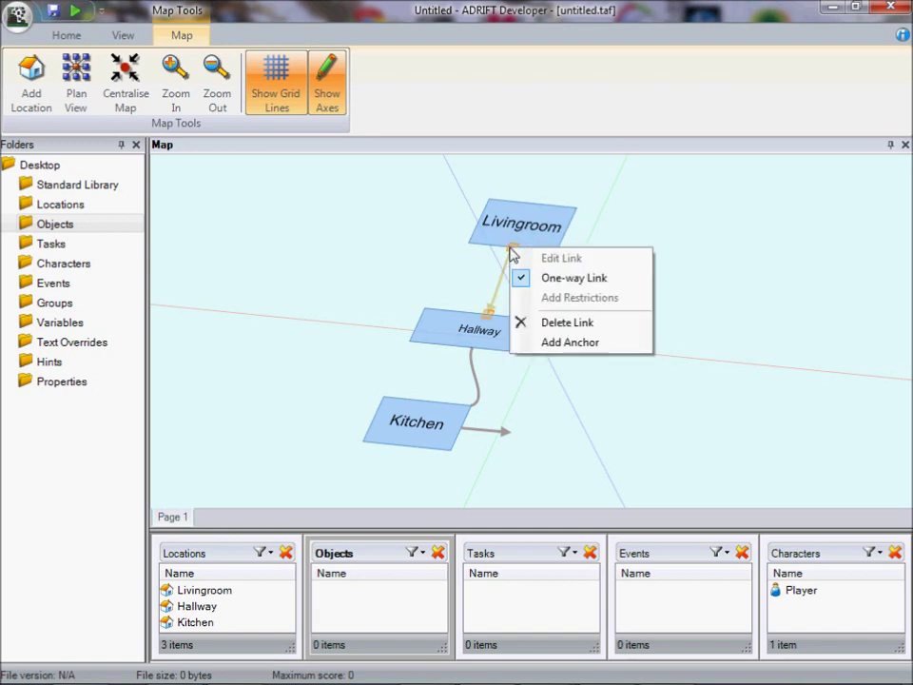
pyautogui.click(568, 277)
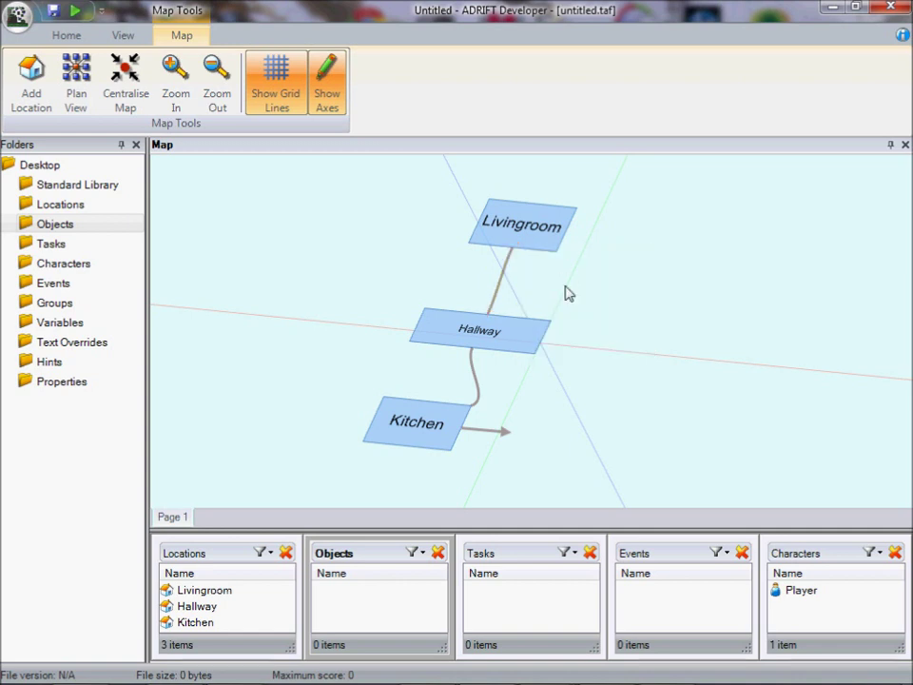
pyautogui.rightClick(514, 247)
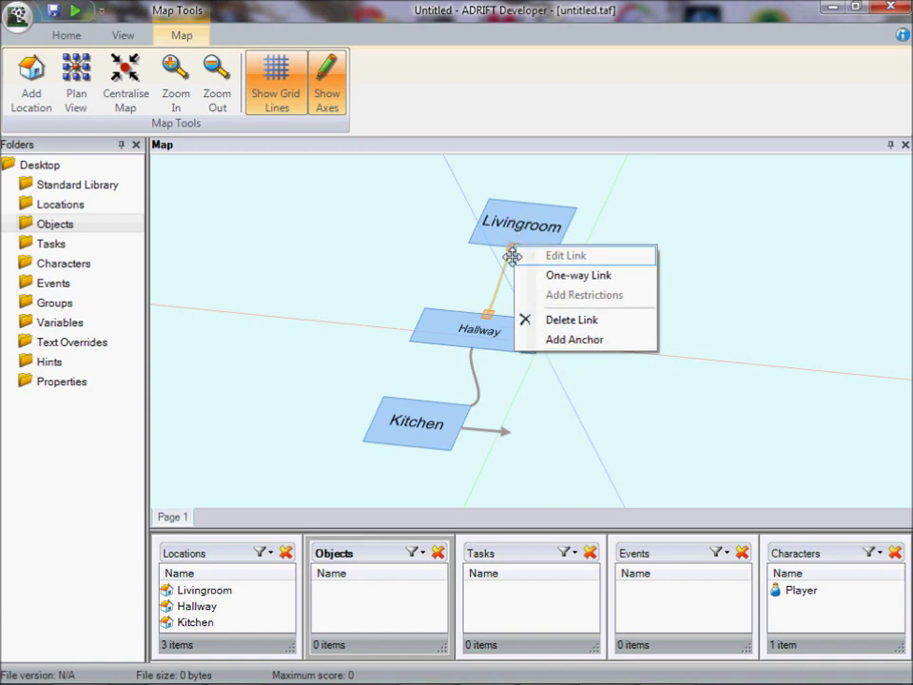
pyautogui.click(638, 400)
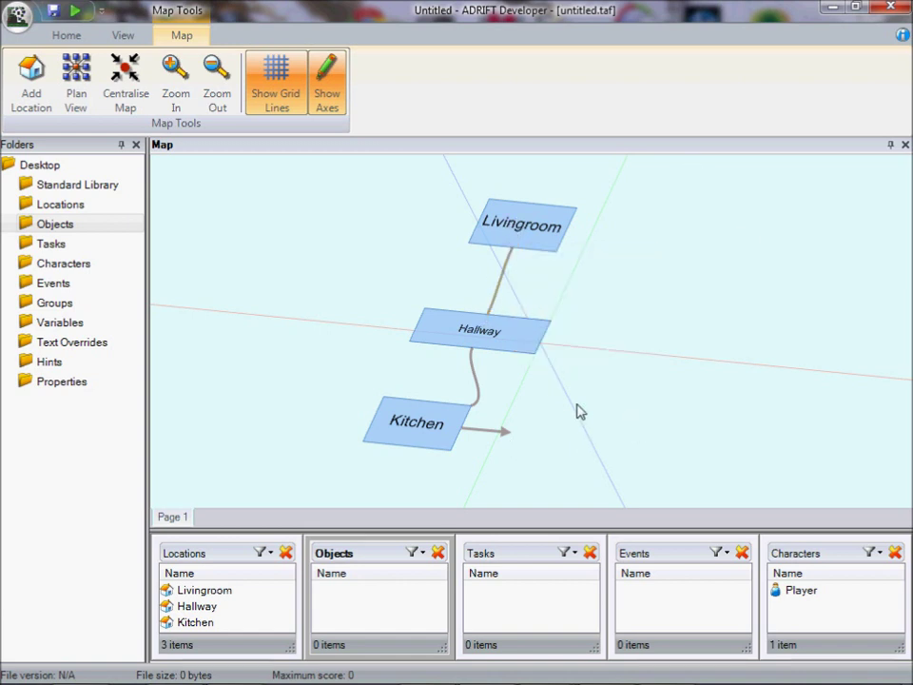
# - Add three new locations in a diagonal row east of the rooms, and link the far one's southwest corner to the nearest one's northeast corner
pyautogui.moveTo(448, 455); pyautogui.dragTo(430, 440)
pyautogui.moveTo(731, 369); pyautogui.dragTo(595, 371)
pyautogui.doubleClick(510, 378)
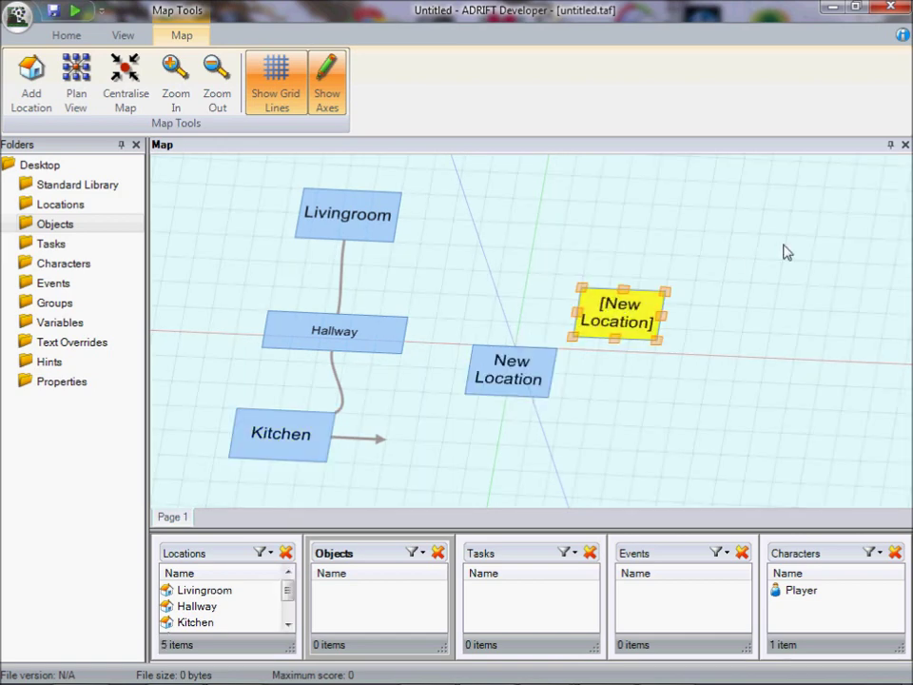
pyautogui.doubleClick(740, 242)
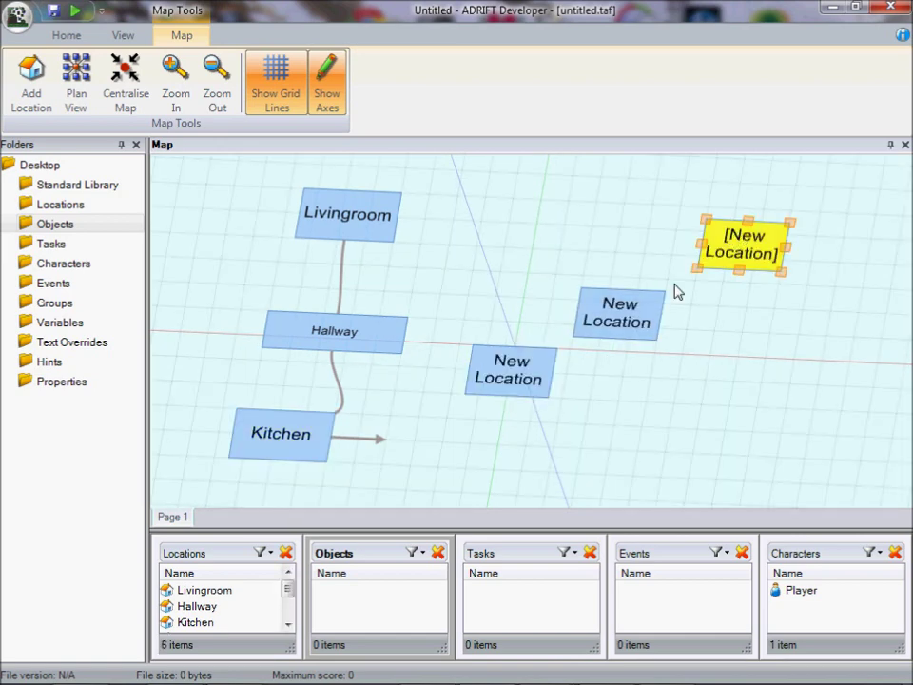
pyautogui.moveTo(694, 268); pyautogui.dragTo(556, 348)
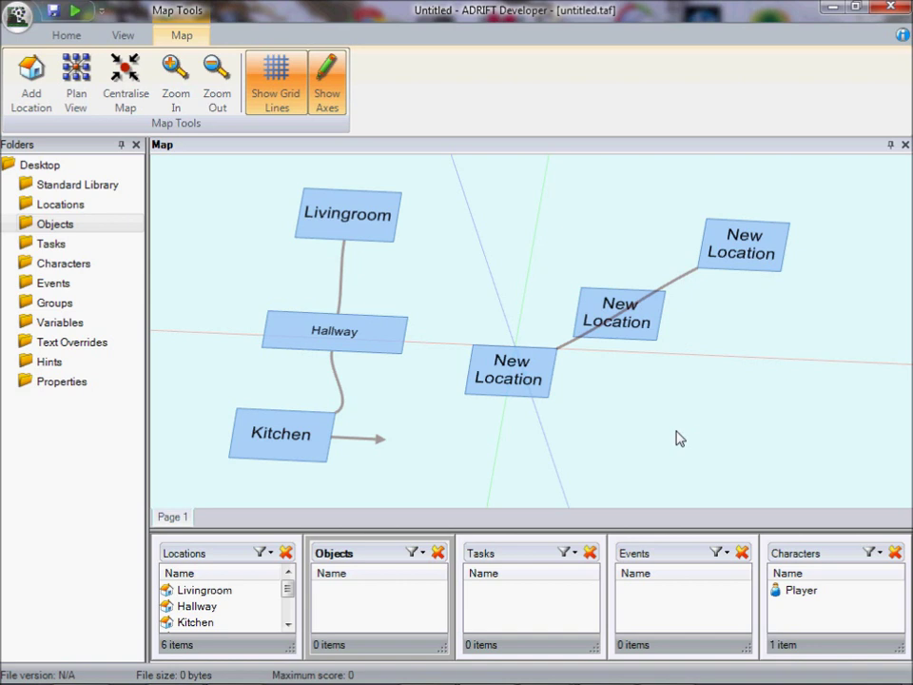
# - Add two anchors to the link between the outer new locations and bend it around the middle new location
pyautogui.rightClick(698, 272)
pyautogui.click(739, 362)
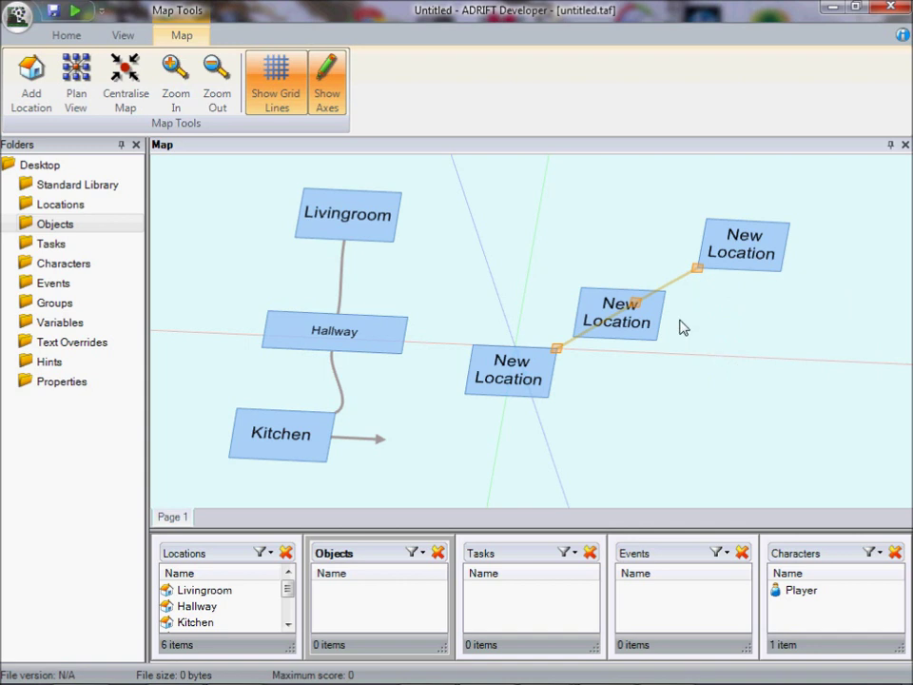
pyautogui.moveTo(637, 303); pyautogui.dragTo(629, 382)
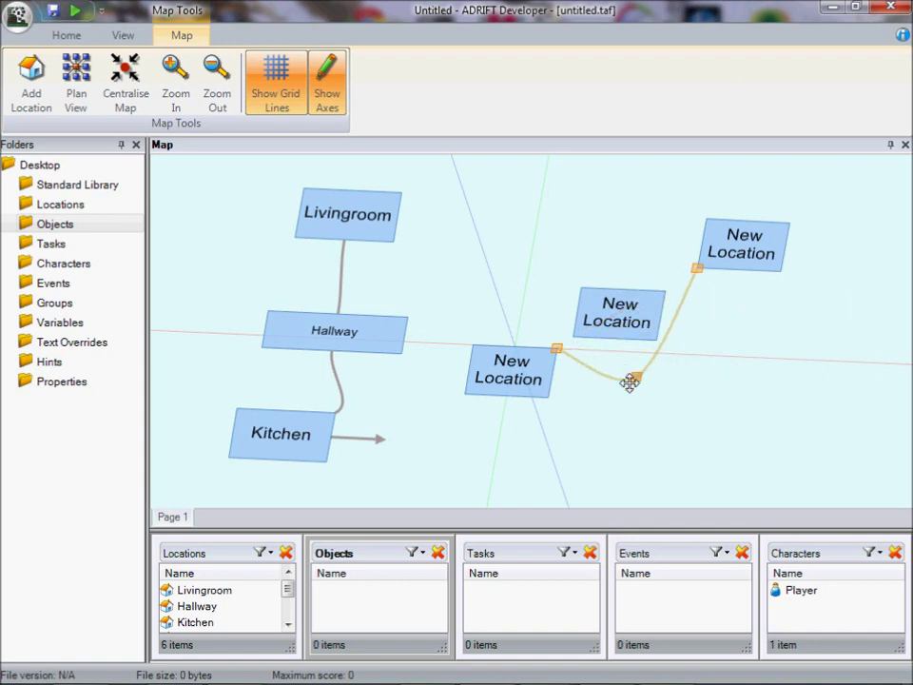
pyautogui.rightClick(697, 268)
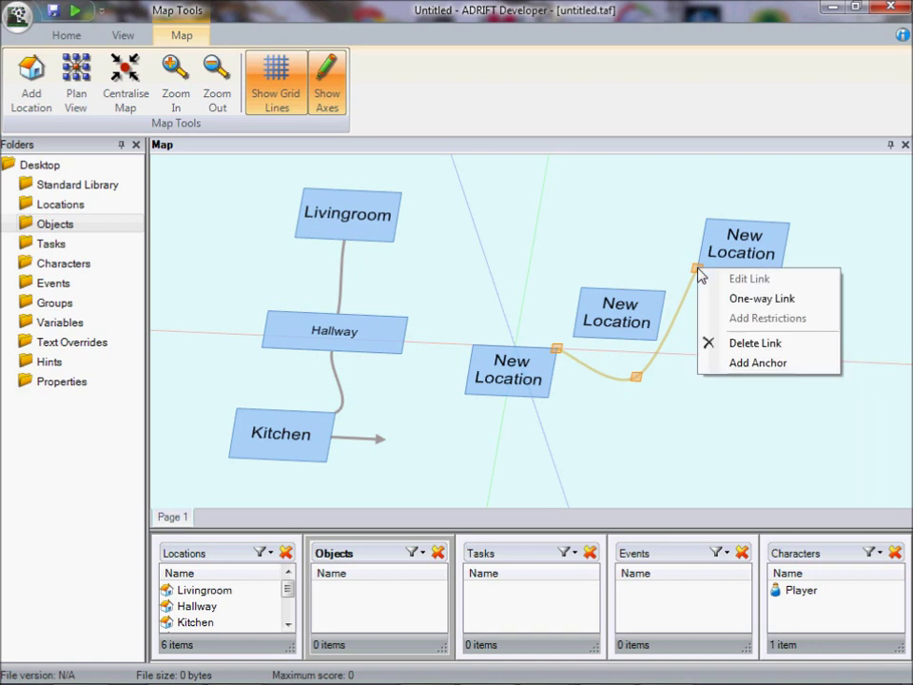
pyautogui.click(758, 365)
pyautogui.moveTo(668, 326); pyautogui.dragTo(701, 330)
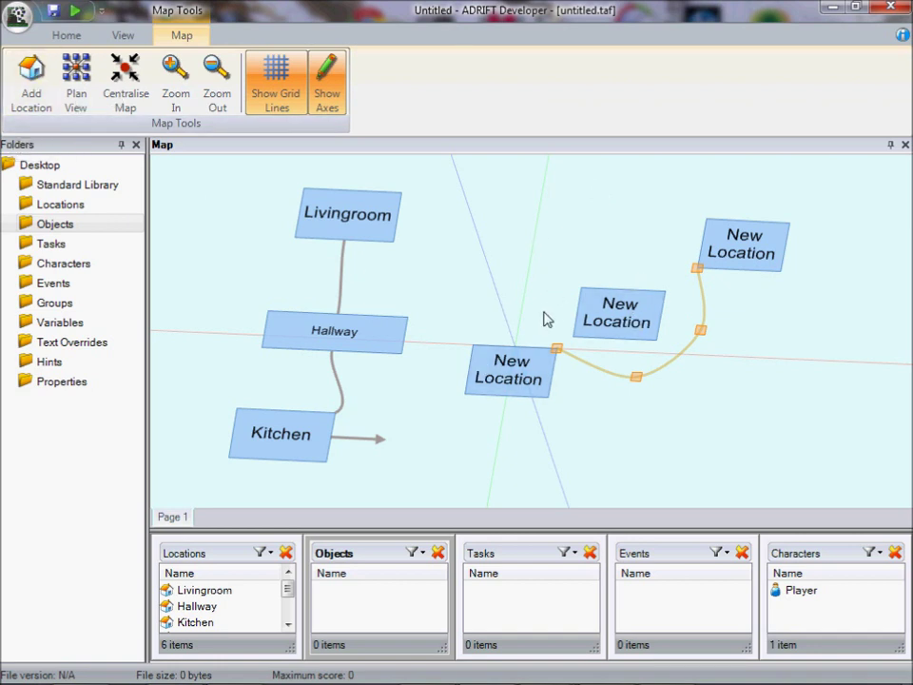
# - Create a location from the general item-adding tools with the short description "Test location"
pyautogui.click(73, 39)
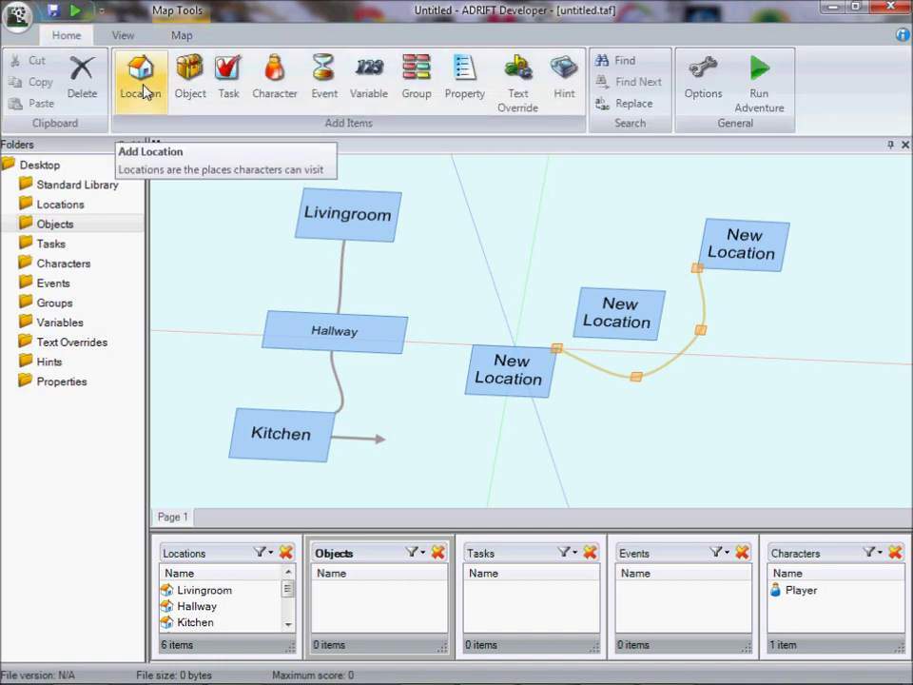
pyautogui.click(141, 86)
pyautogui.write('Test location')
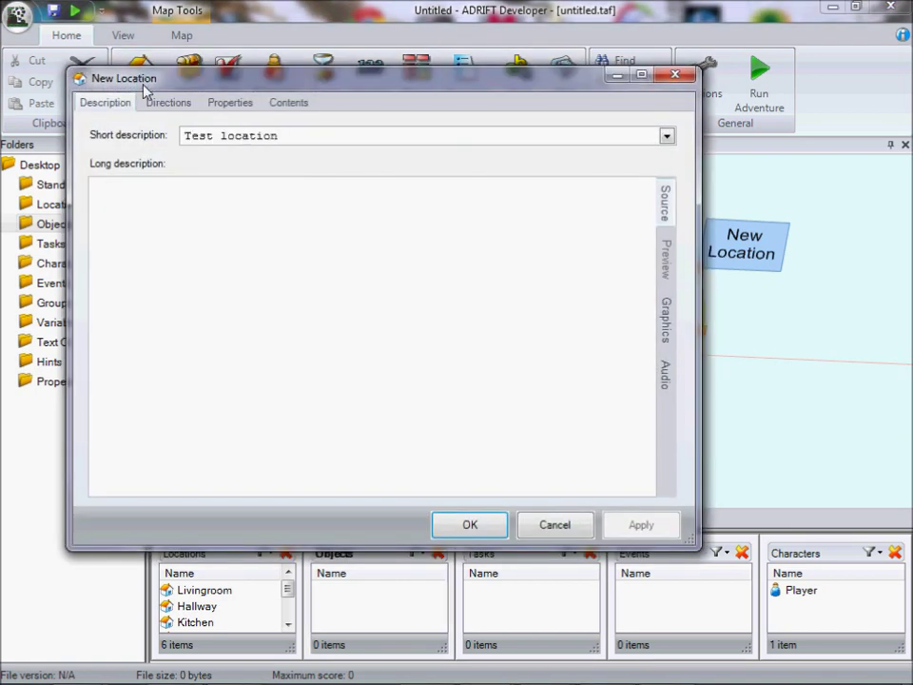
pyautogui.press('Return')
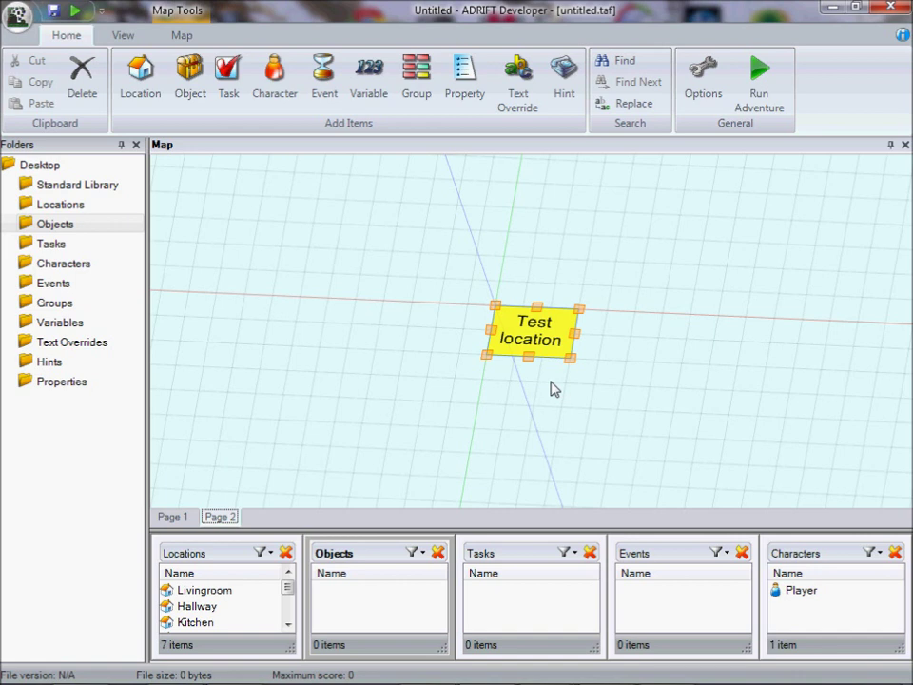
# - Look at the pages Test location can be moved to, and switch the map to Page 1 without moving it
pyautogui.rightClick(533, 329)
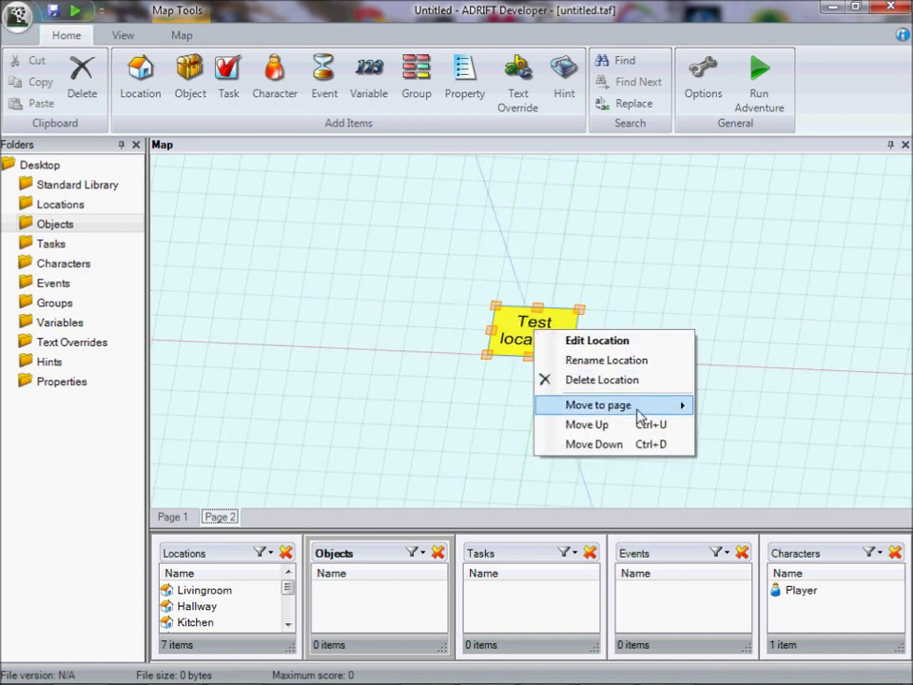
pyautogui.moveTo(637, 411)
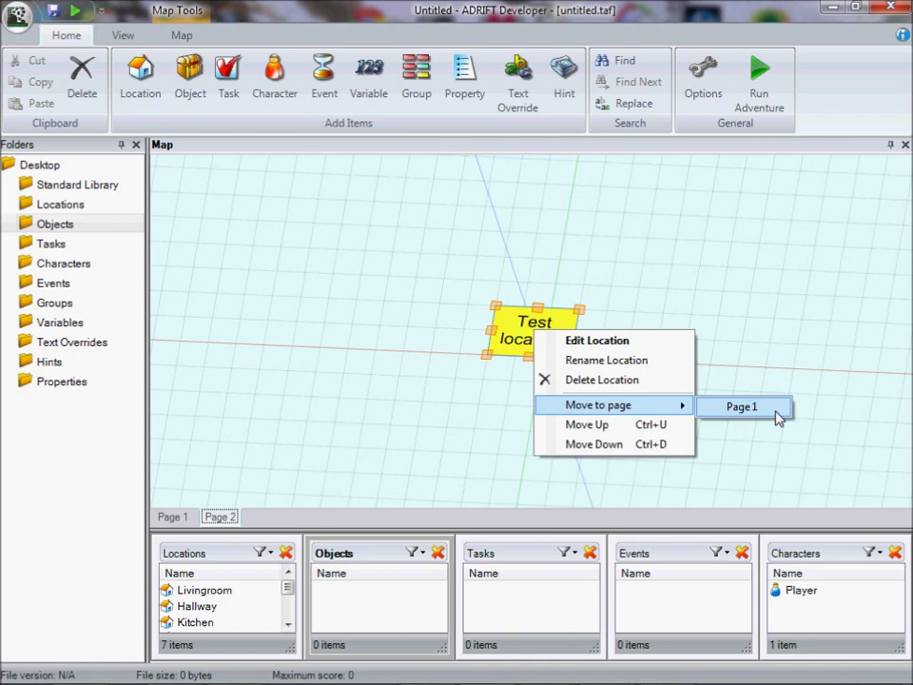
pyautogui.click(173, 517)
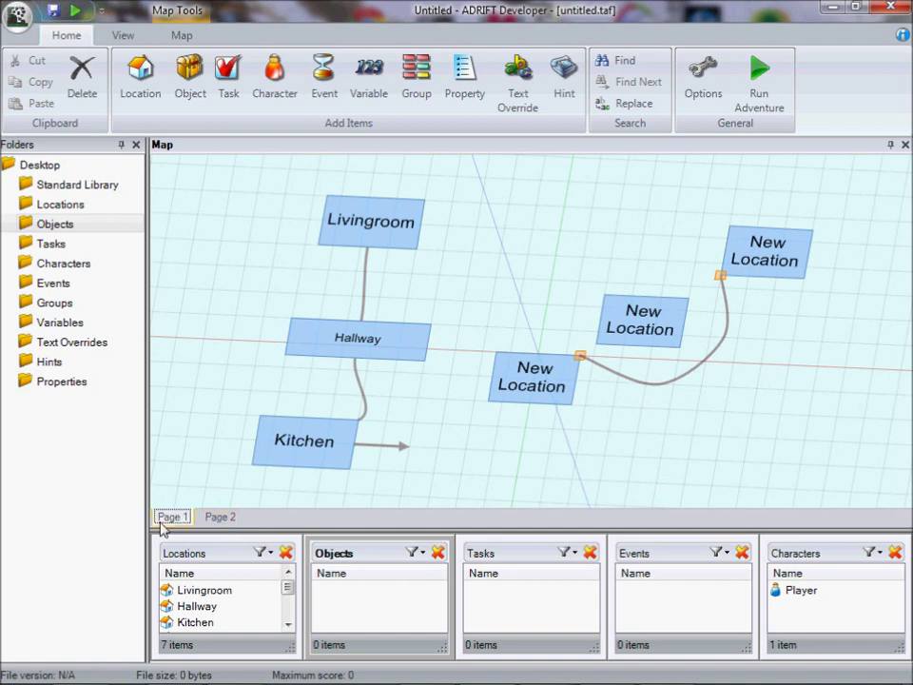
# - Rename map Page 1 as House
pyautogui.rightClick(175, 518)
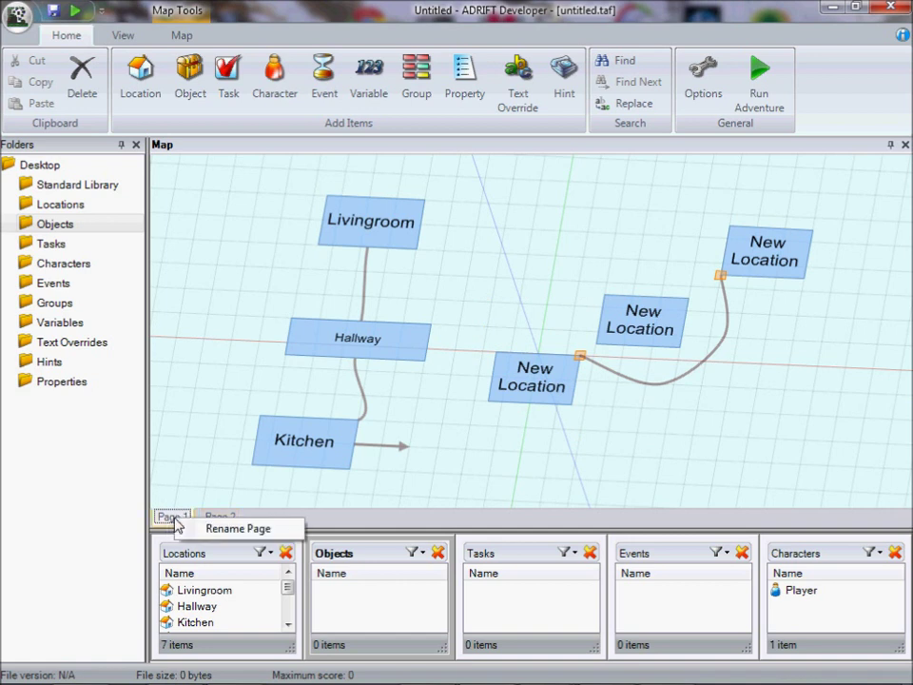
pyautogui.click(238, 529)
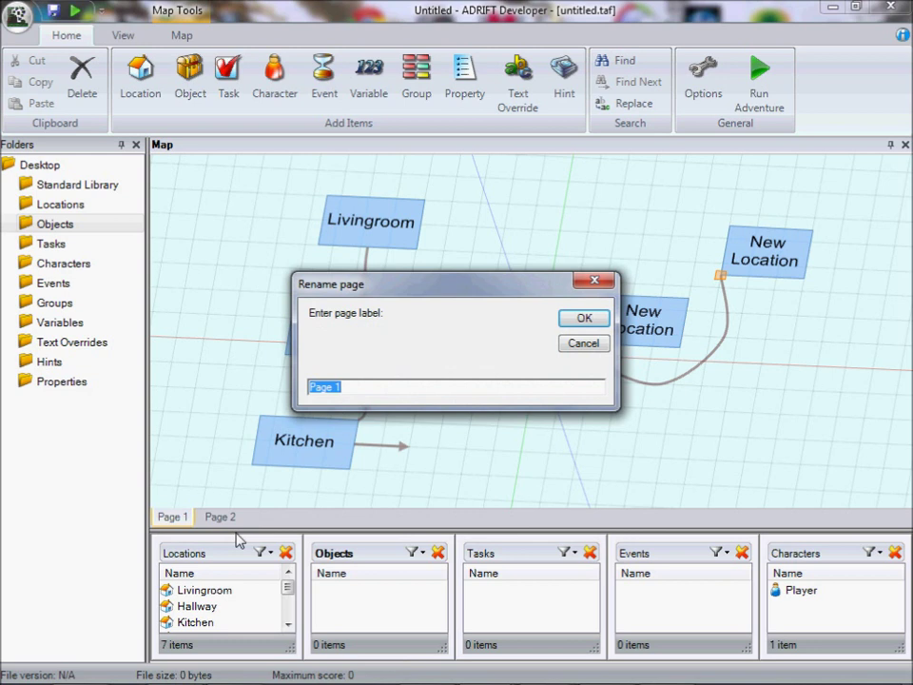
pyautogui.write('House')
pyautogui.press('Return')
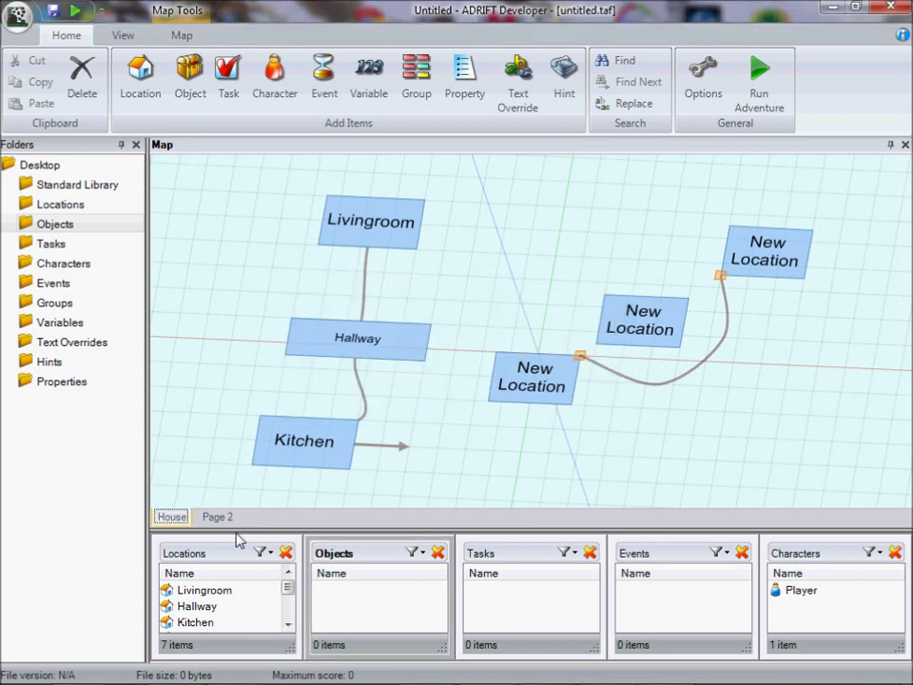
# - Rename map Page 2 as Garden and return to the House page
pyautogui.click(229, 517)
pyautogui.rightClick(230, 519)
pyautogui.click(283, 530)
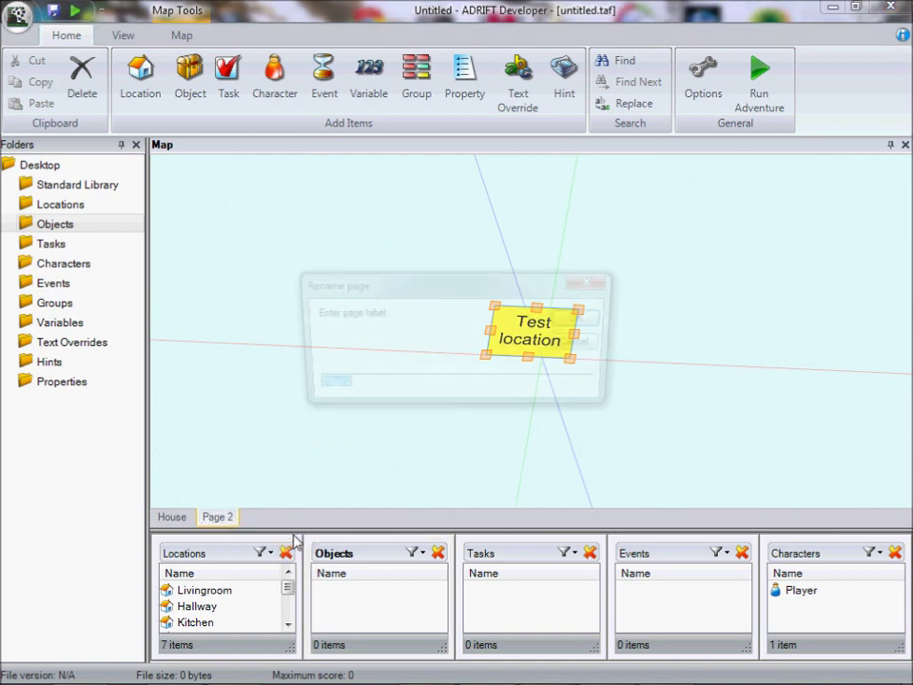
pyautogui.write('Garden')
pyautogui.press('Return')
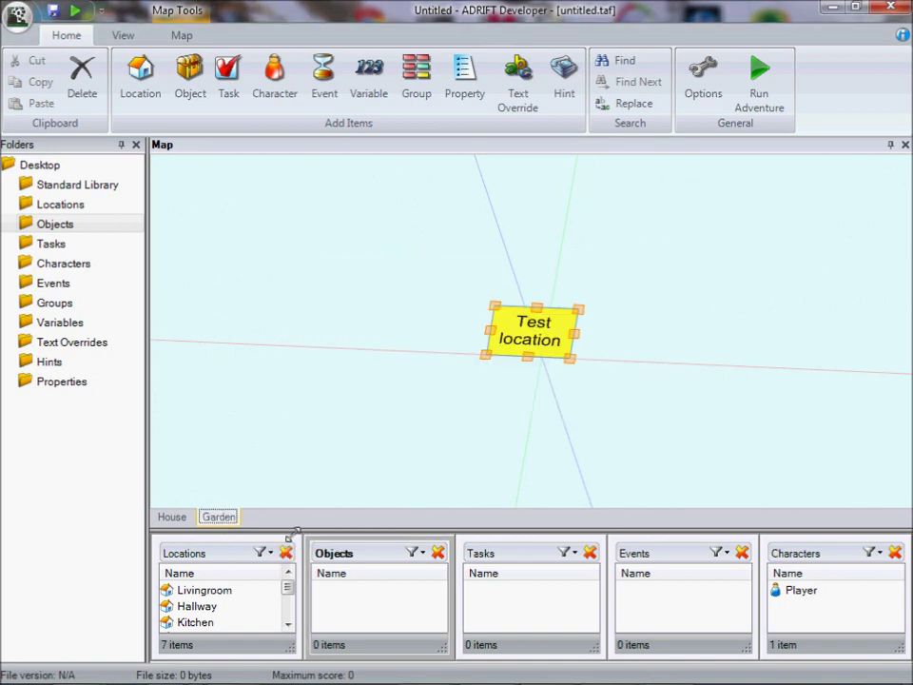
pyautogui.click(173, 518)
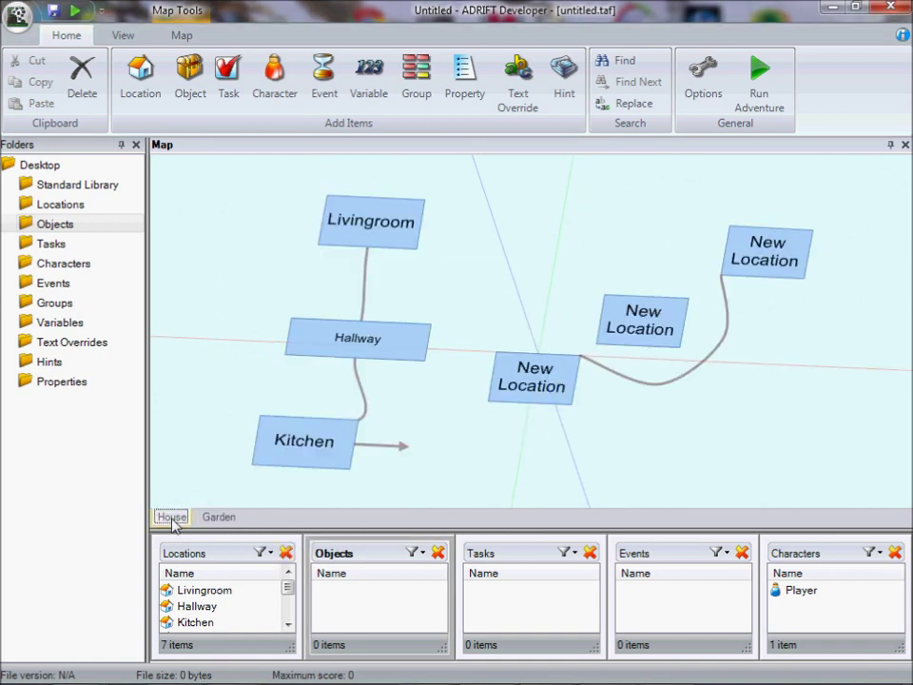